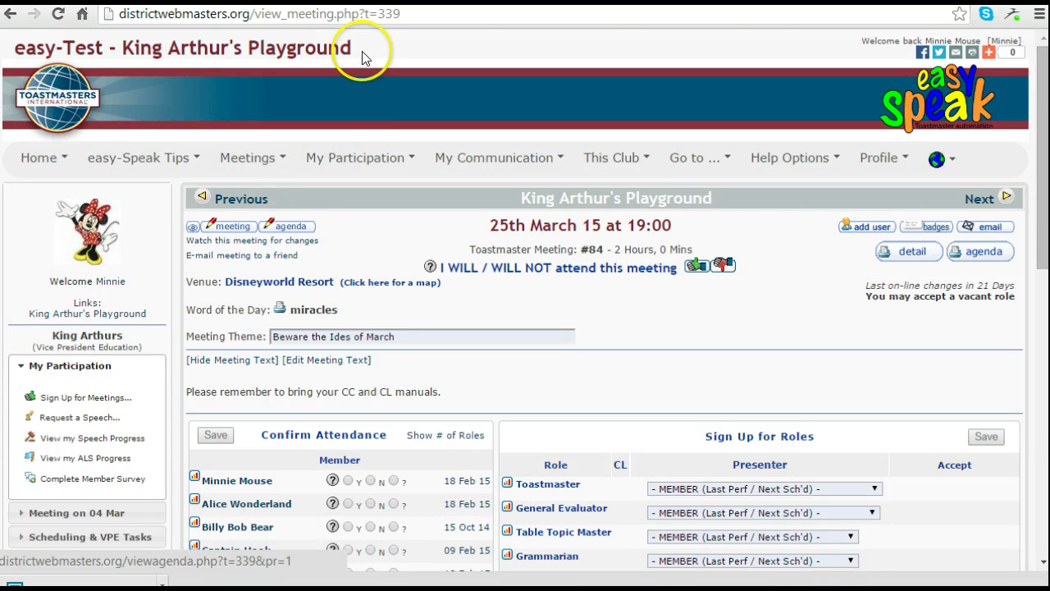
Examine the 25th March 15 meeting page, including its club name, date, attendance list and role sign-ups
{"action": "left_click_drag", "start_coordinate": [361, 57], "coordinate": [123, 49]}
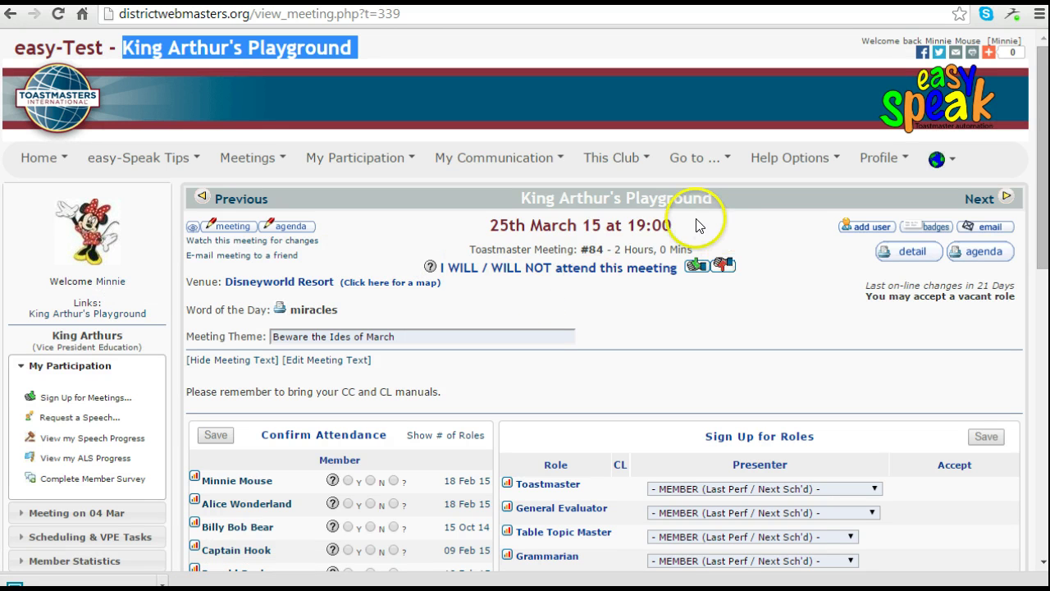
{"action": "left_click_drag", "start_coordinate": [673, 224], "coordinate": [487, 225]}
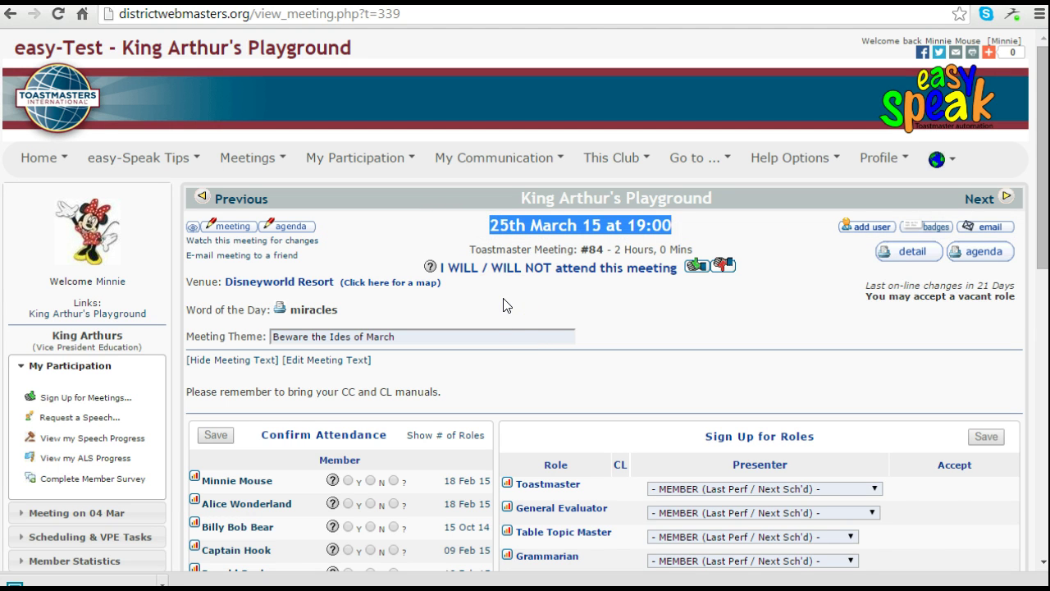
{"action": "left_click_drag", "start_coordinate": [1045, 208], "coordinate": [1046, 358]}
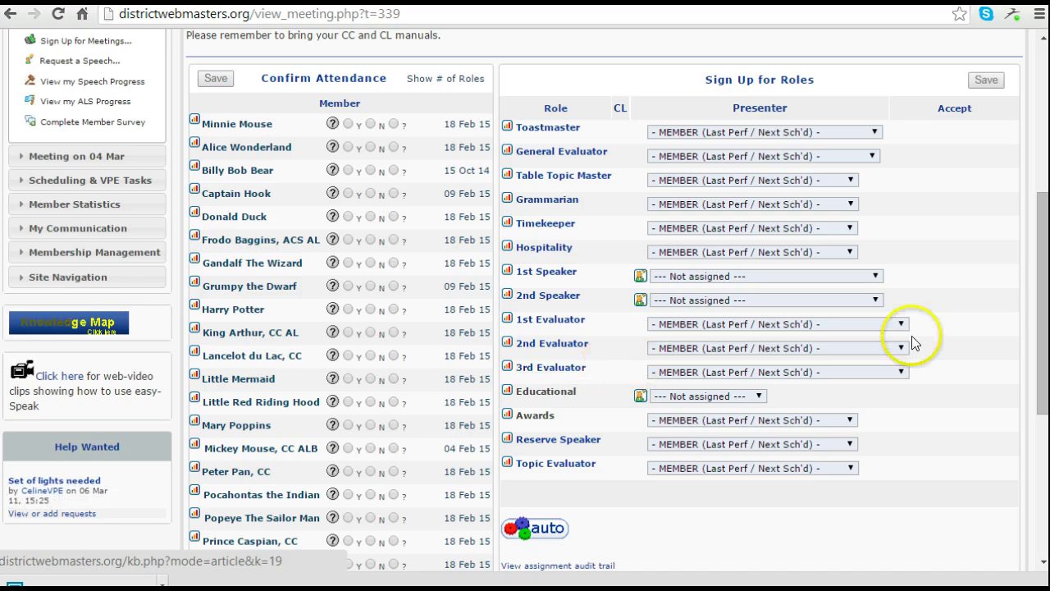
{"action": "scroll", "coordinate": [1032, 281], "scroll_direction": "up", "scroll_amount": 4}
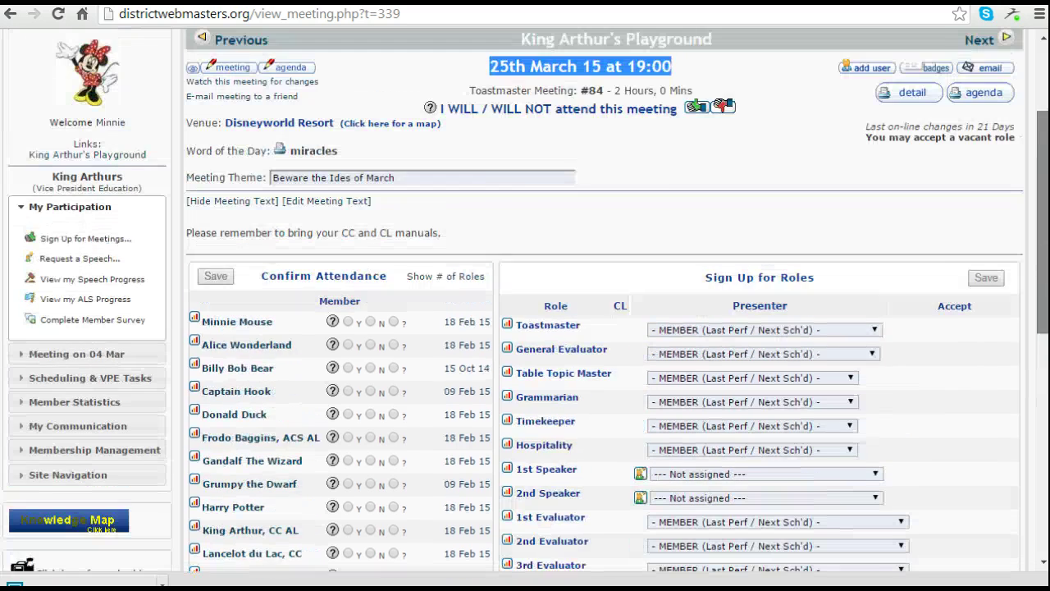
{"action": "scroll", "coordinate": [1031, 281], "scroll_direction": "up", "scroll_amount": 2}
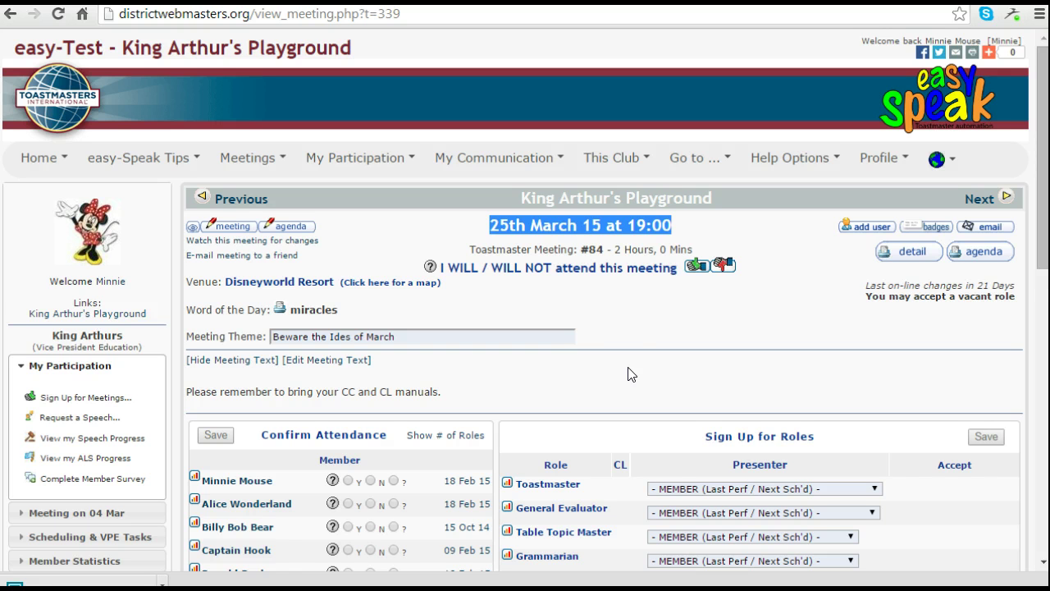
{"action": "left_click", "coordinate": [624, 366]}
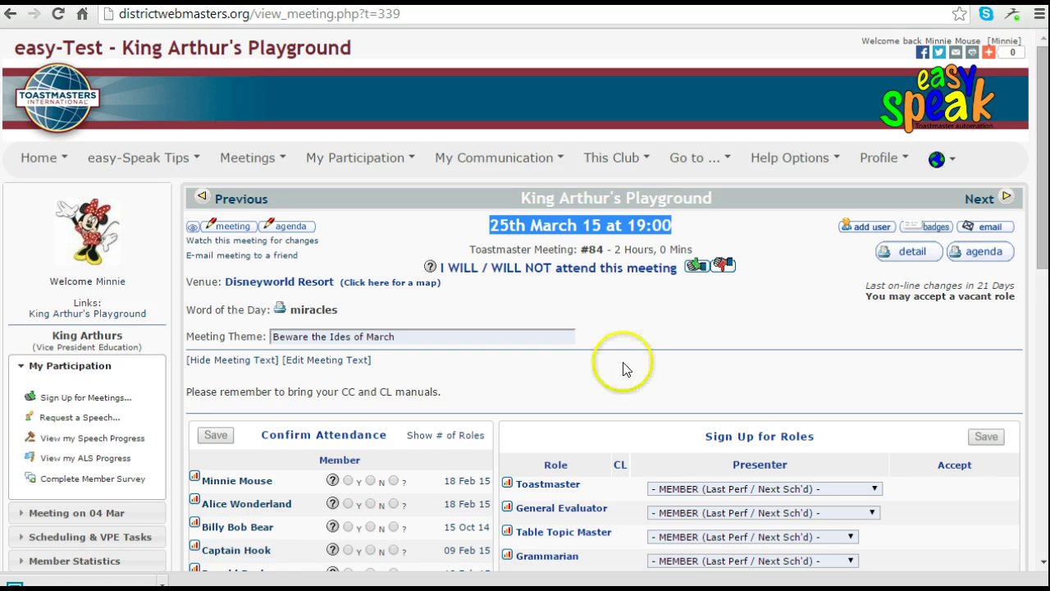
Open the meeting's agenda for editing and delete the "Evaluate speech 3" item
{"action": "left_click", "coordinate": [289, 230]}
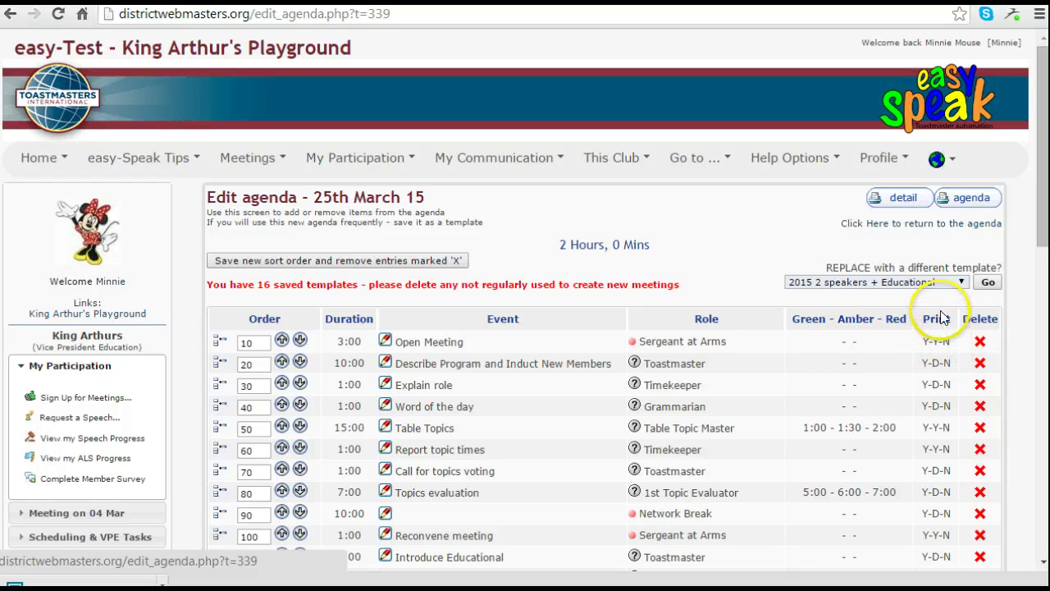
{"action": "left_click_drag", "start_coordinate": [927, 341], "coordinate": [954, 348]}
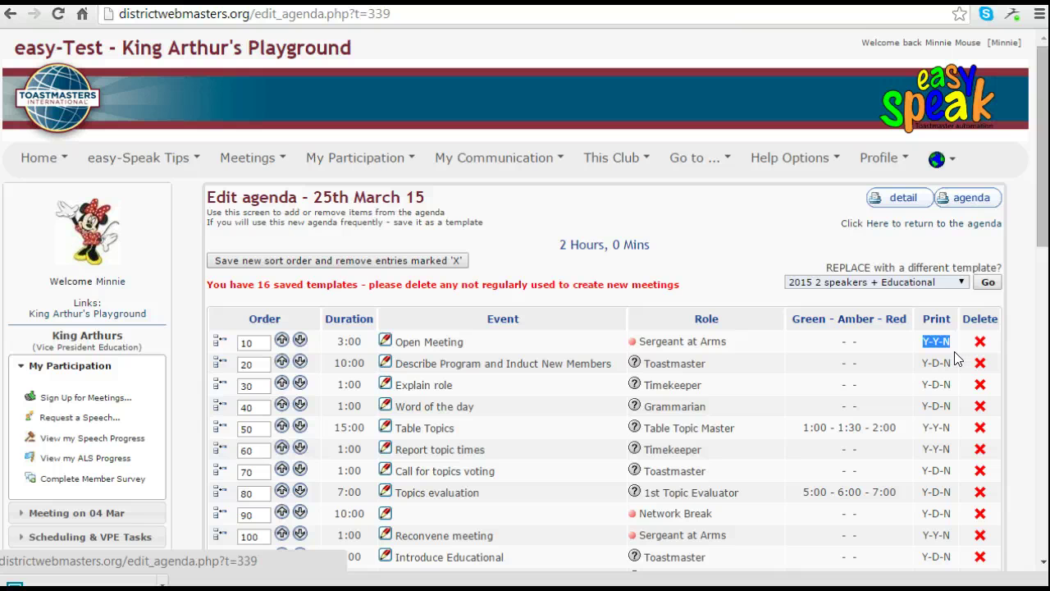
{"action": "left_click_drag", "start_coordinate": [1042, 214], "coordinate": [1043, 388]}
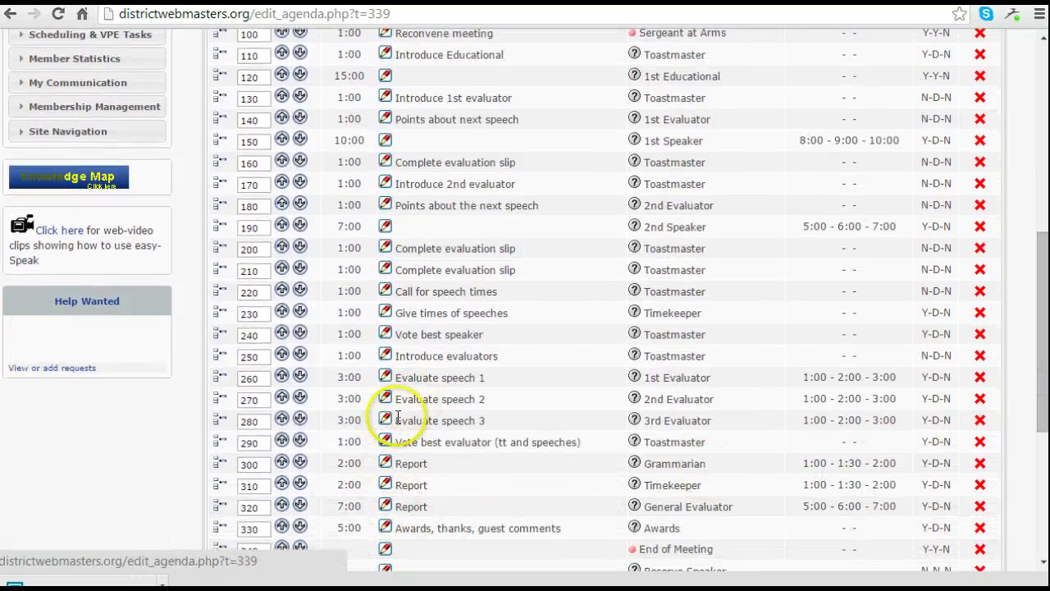
{"action": "left_click_drag", "start_coordinate": [398, 421], "coordinate": [506, 426]}
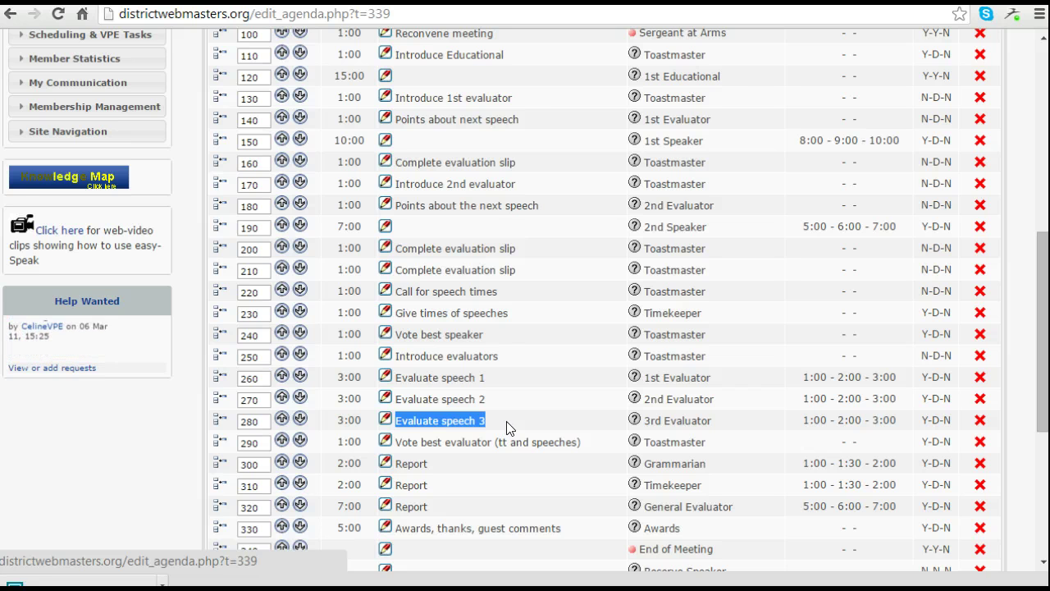
{"action": "left_click", "coordinate": [981, 421]}
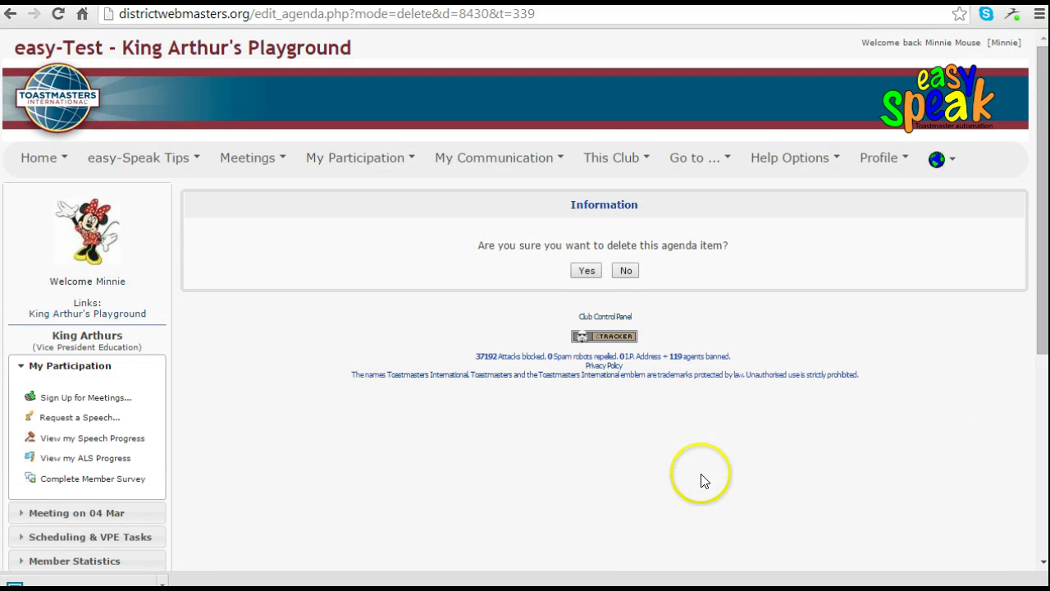
{"action": "left_click", "coordinate": [586, 271]}
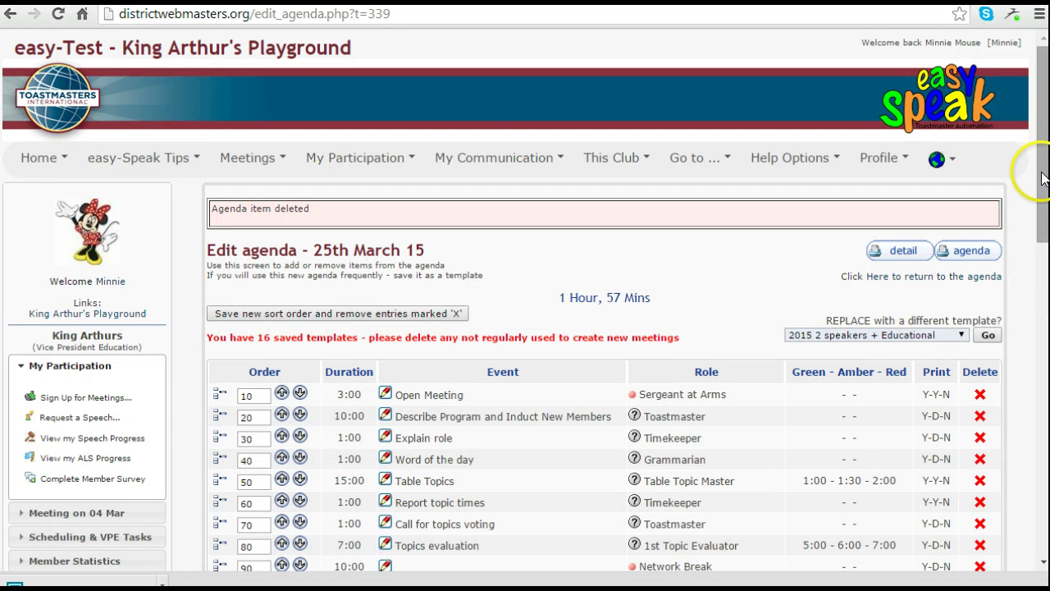
{"action": "left_click_drag", "start_coordinate": [680, 297], "coordinate": [550, 302]}
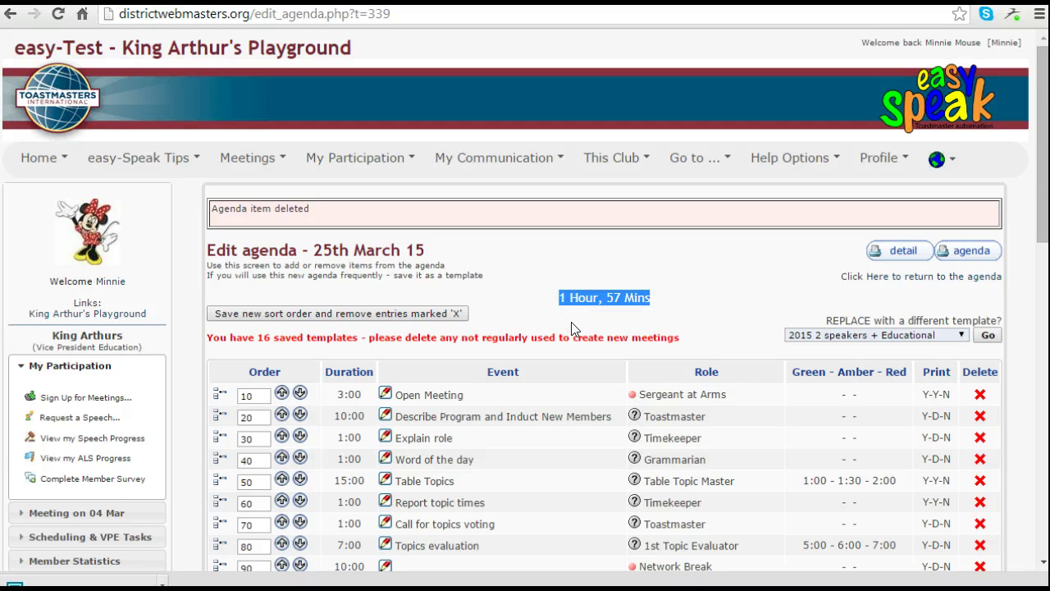
Insert a new agenda item above "Introduce 1st evaluator" with the event name Educational and the role Educational
{"action": "left_click_drag", "start_coordinate": [1035, 168], "coordinate": [1045, 256]}
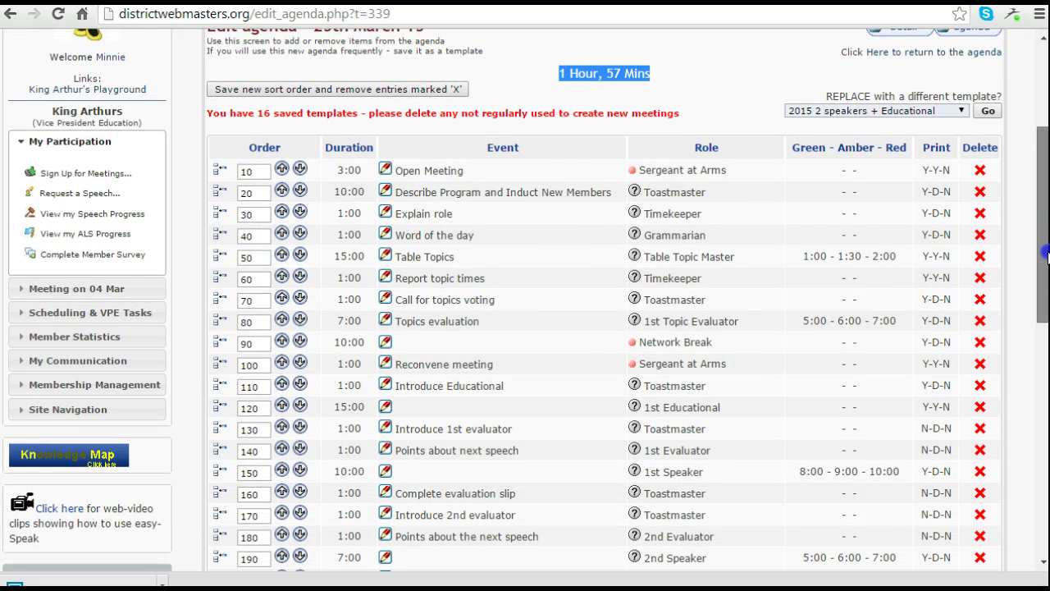
{"action": "left_click_drag", "start_coordinate": [1045, 256], "coordinate": [1041, 288]}
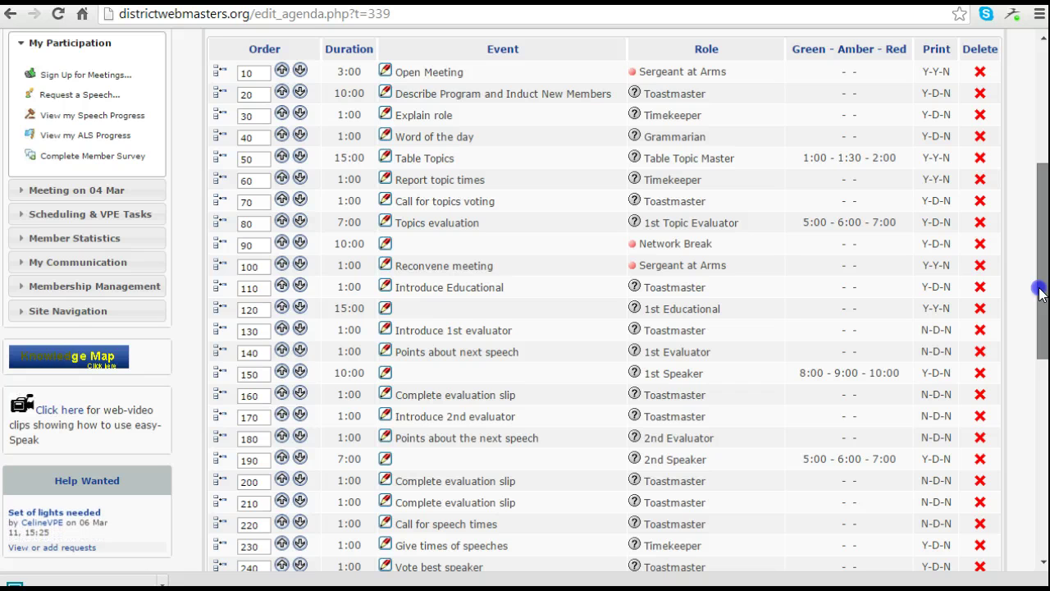
{"action": "left_click_drag", "start_coordinate": [1041, 294], "coordinate": [1039, 294]}
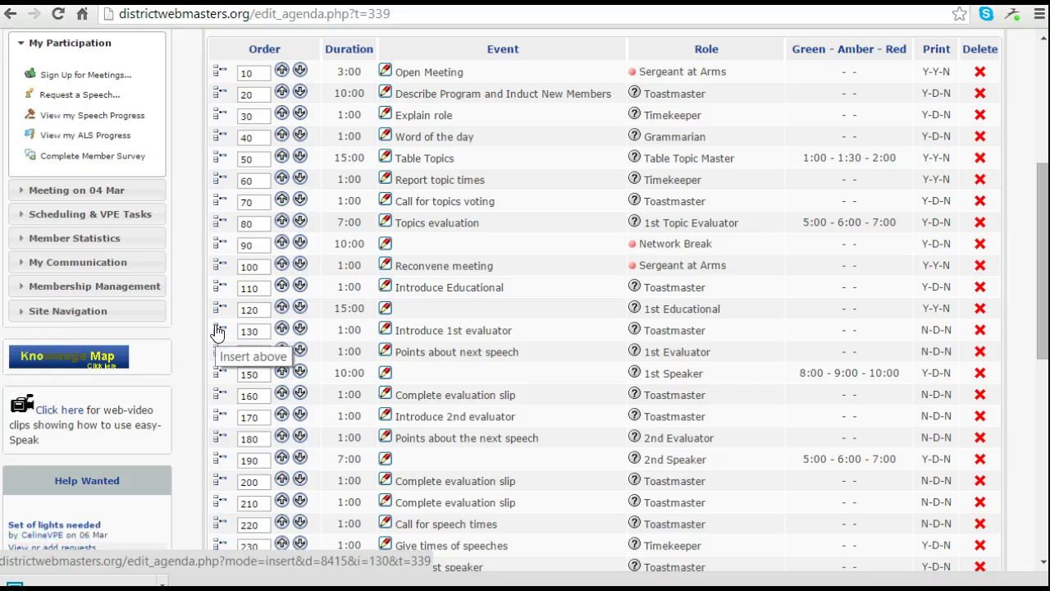
{"action": "left_click", "coordinate": [218, 331]}
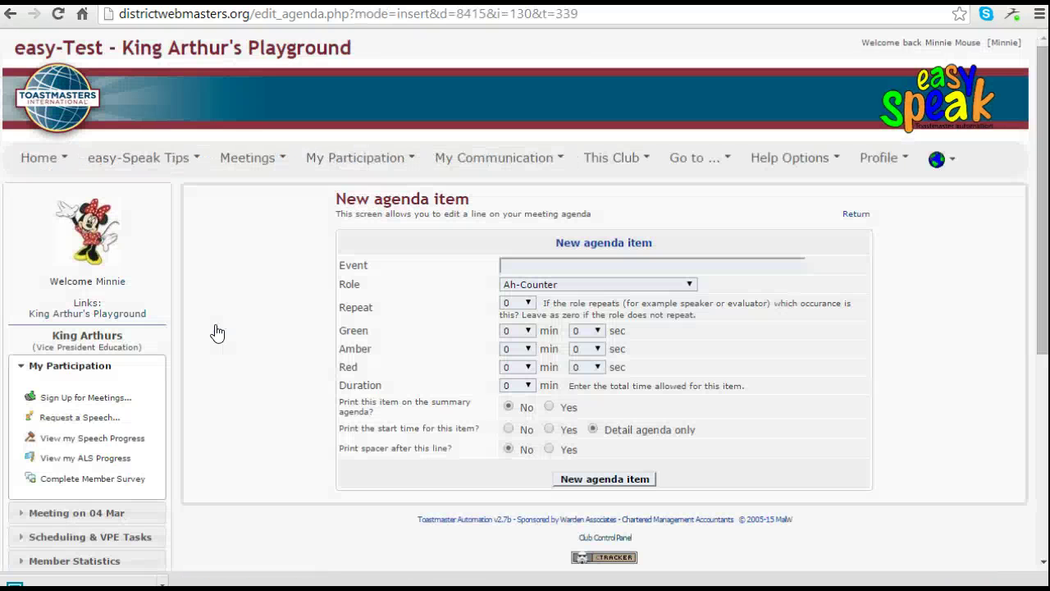
{"action": "left_click", "coordinate": [574, 265]}
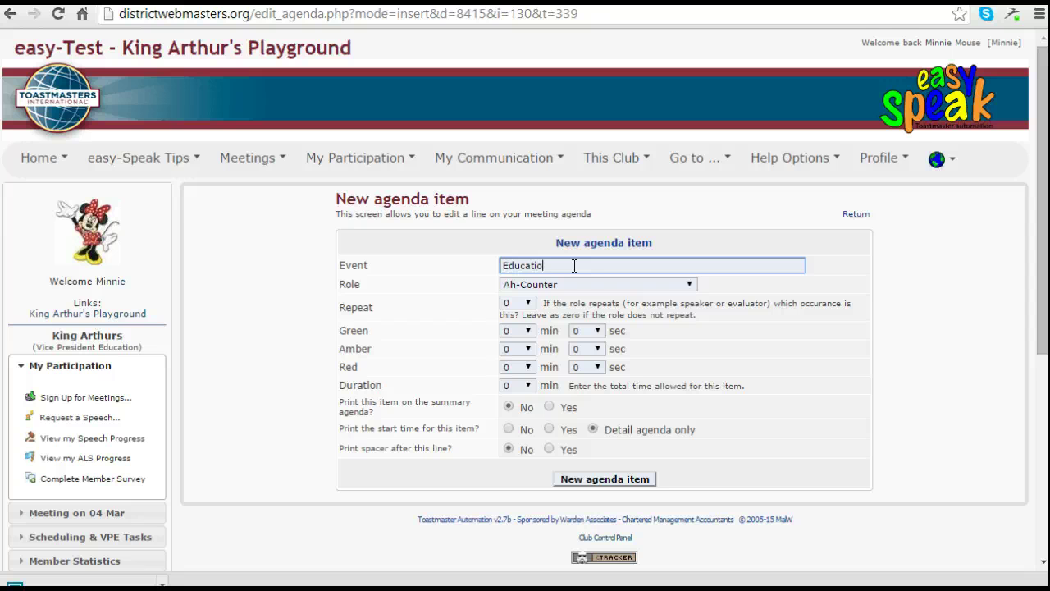
{"action": "left_click", "coordinate": [660, 284]}
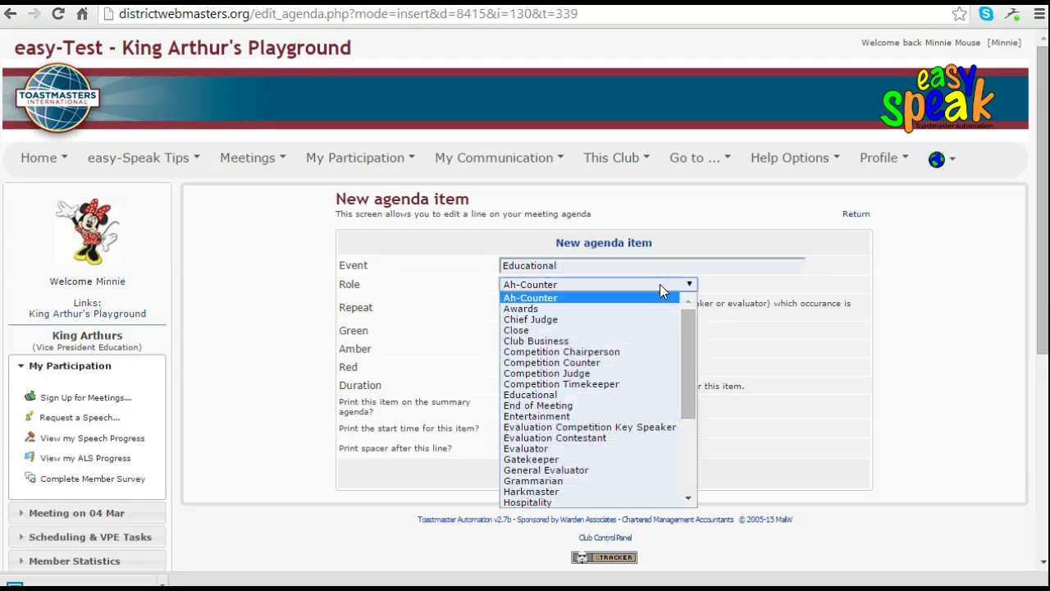
{"action": "left_click", "coordinate": [539, 397]}
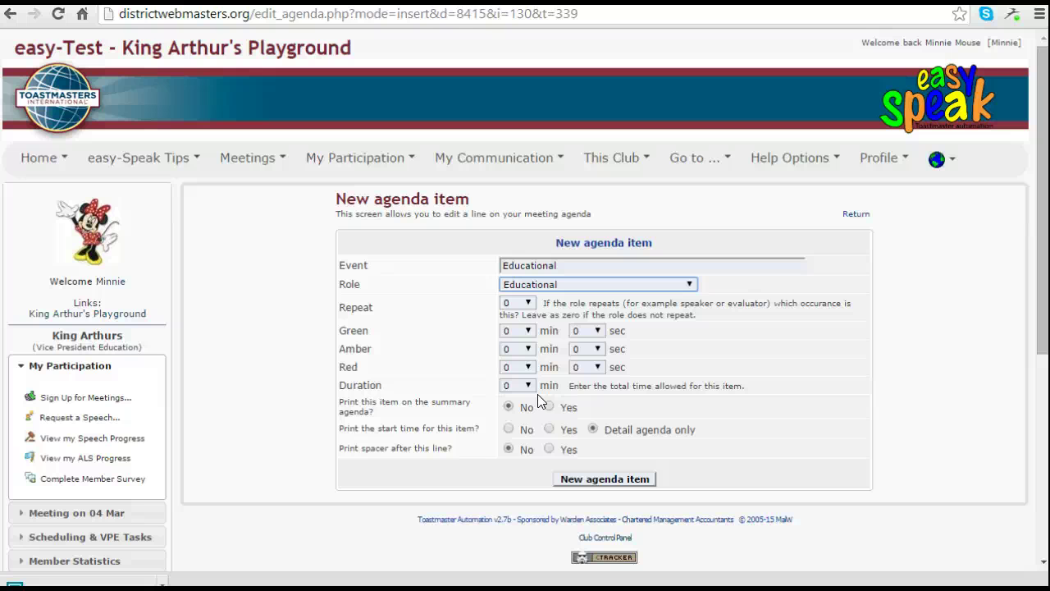
Set the new item's duration to 10 minutes, leave it off the summary agenda, and add it to the agenda
{"action": "left_click", "coordinate": [528, 384]}
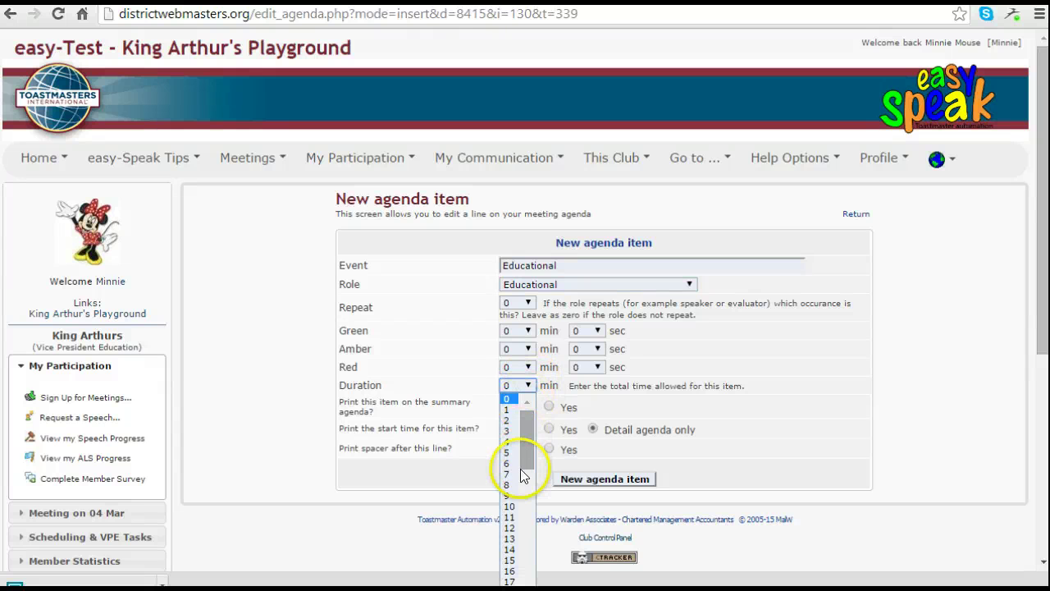
{"action": "left_click", "coordinate": [516, 506]}
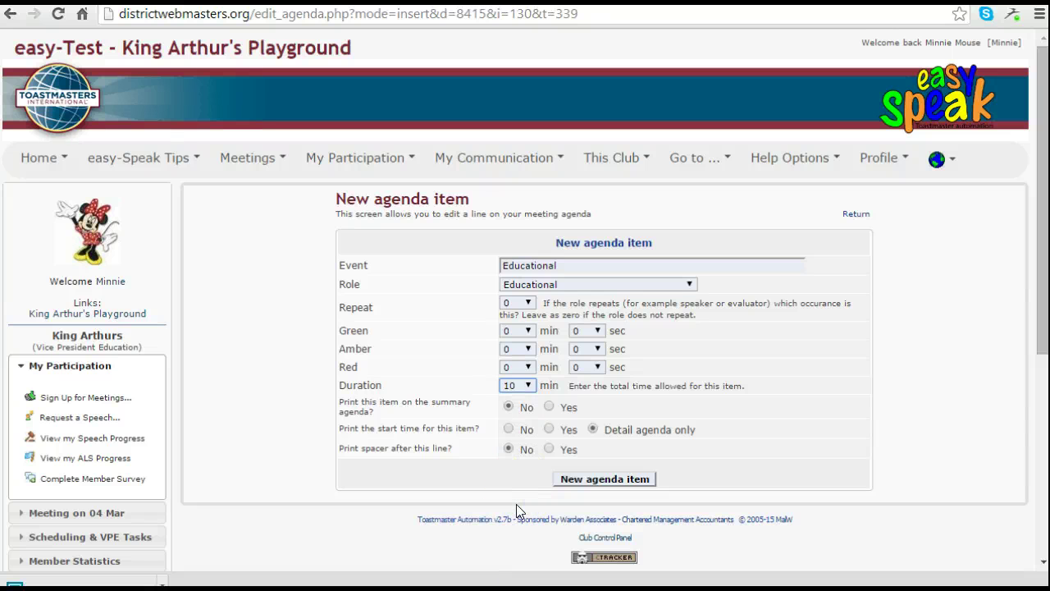
{"action": "left_click", "coordinate": [499, 412]}
{"action": "left_click", "coordinate": [615, 482]}
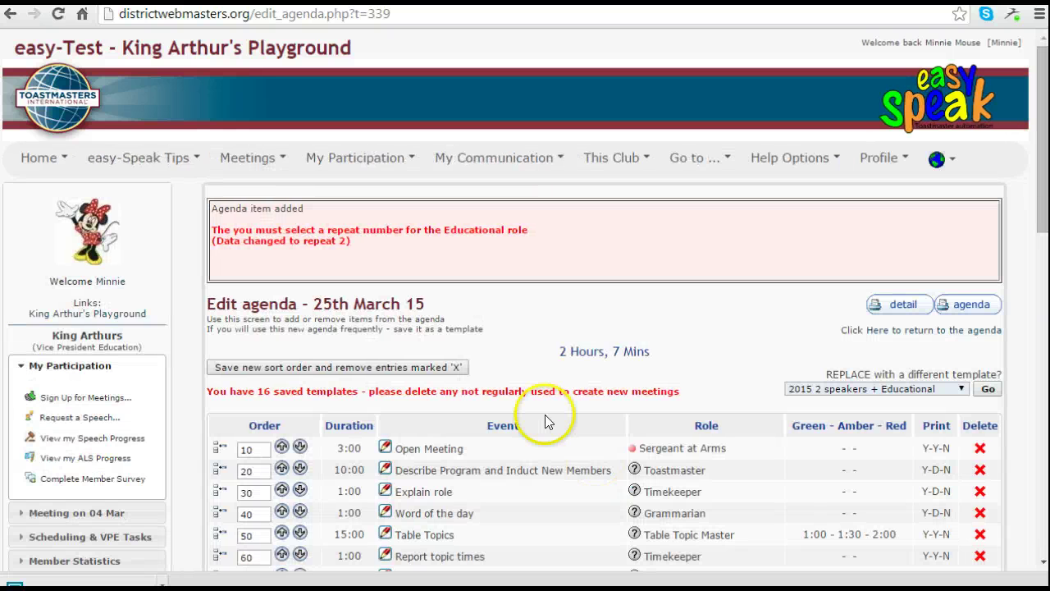
{"action": "left_click", "coordinate": [356, 241]}
{"action": "left_click_drag", "start_coordinate": [356, 241], "coordinate": [206, 228]}
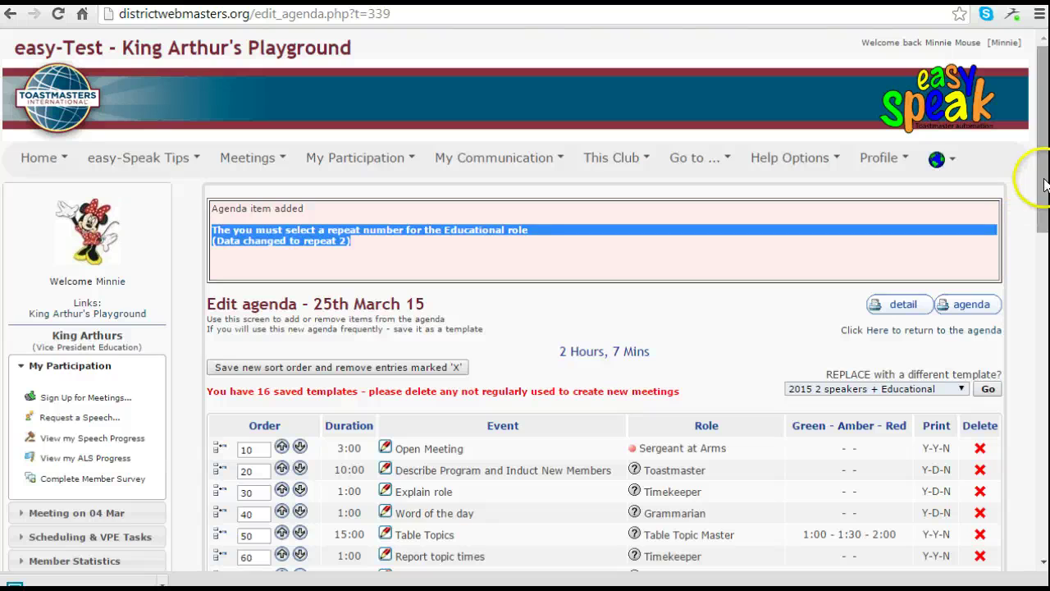
Edit the unnamed 1st Educational agenda item, enter Educational as its event name, and save the update
{"action": "left_click_drag", "start_coordinate": [1037, 176], "coordinate": [1045, 342]}
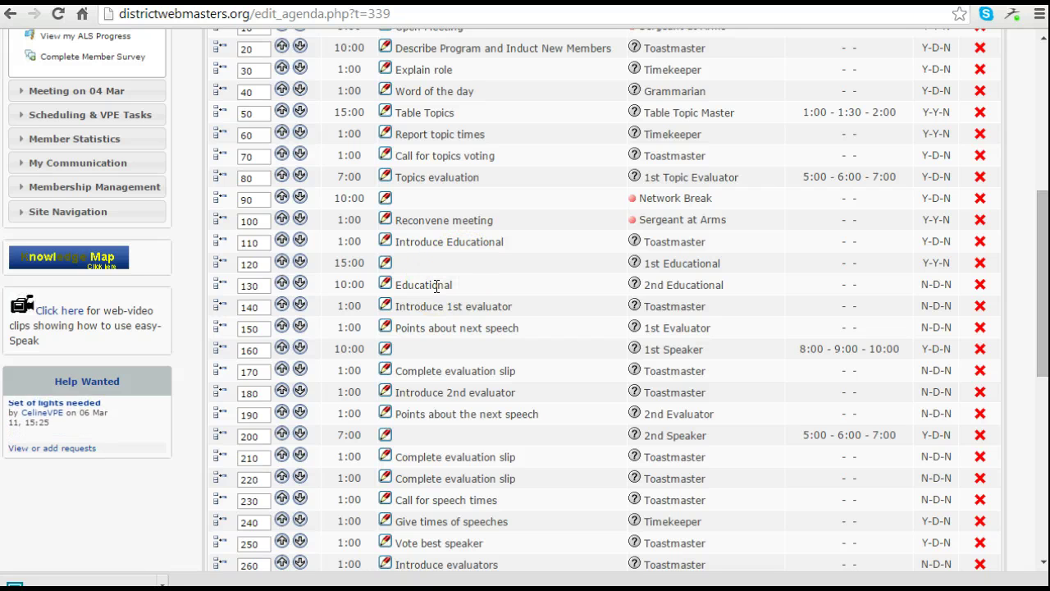
{"action": "left_click", "coordinate": [419, 266]}
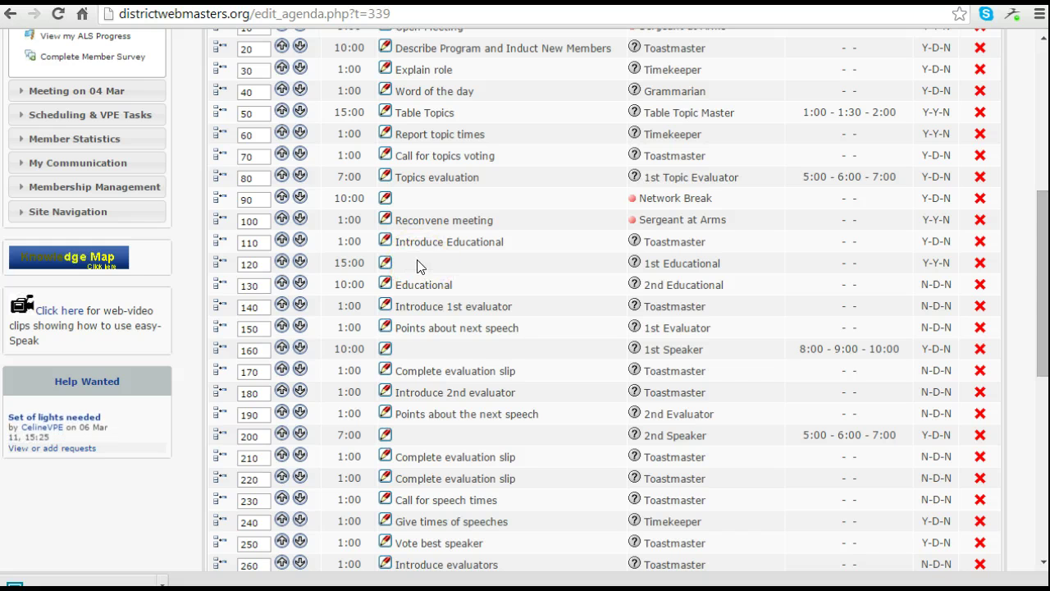
{"action": "left_click", "coordinate": [391, 262]}
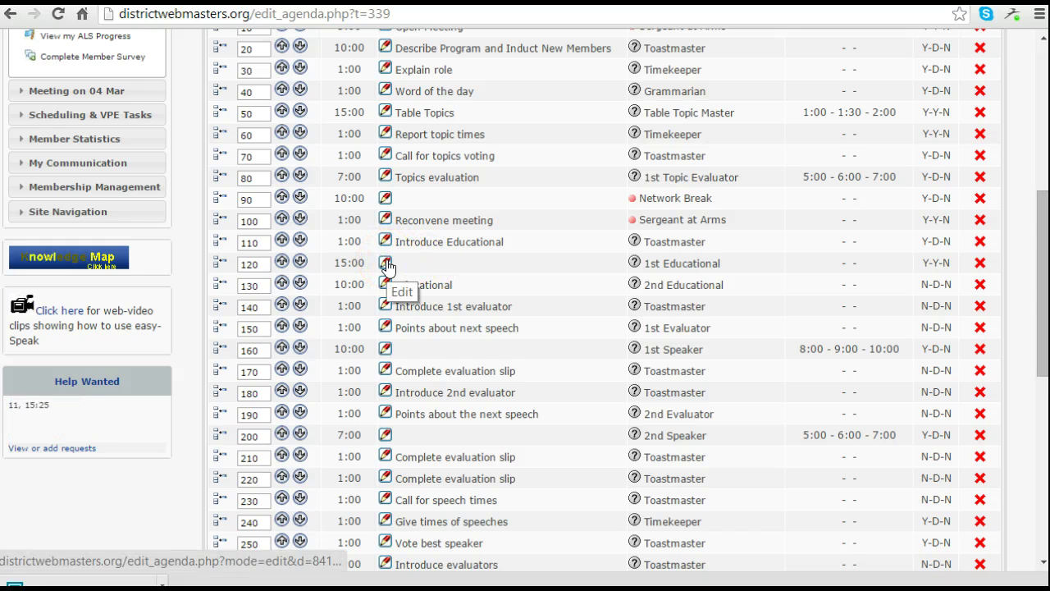
{"action": "left_click", "coordinate": [386, 262]}
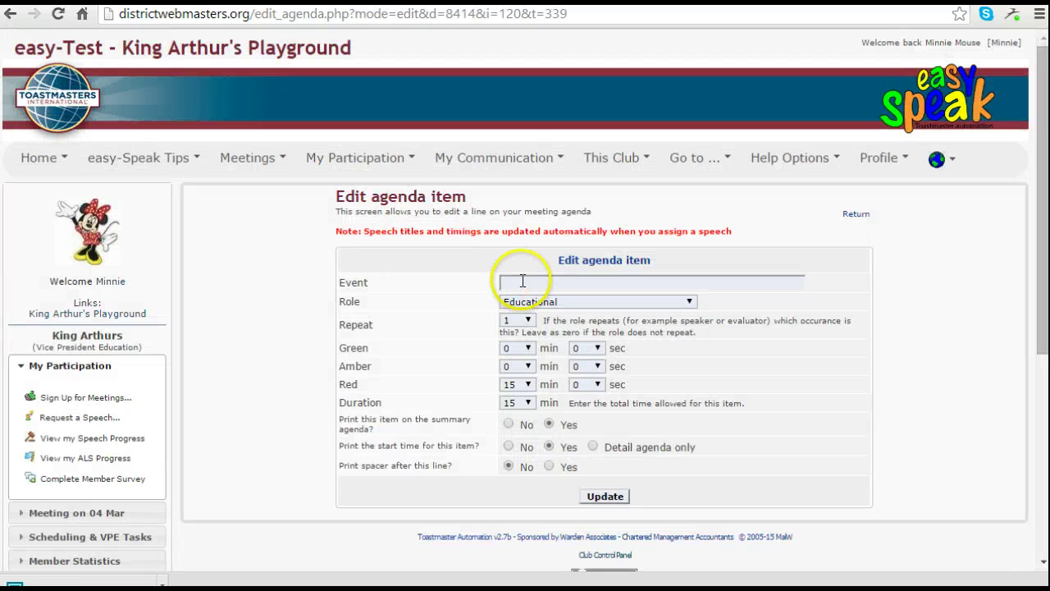
{"action": "left_click", "coordinate": [521, 281]}
{"action": "type", "text": "Educ"}
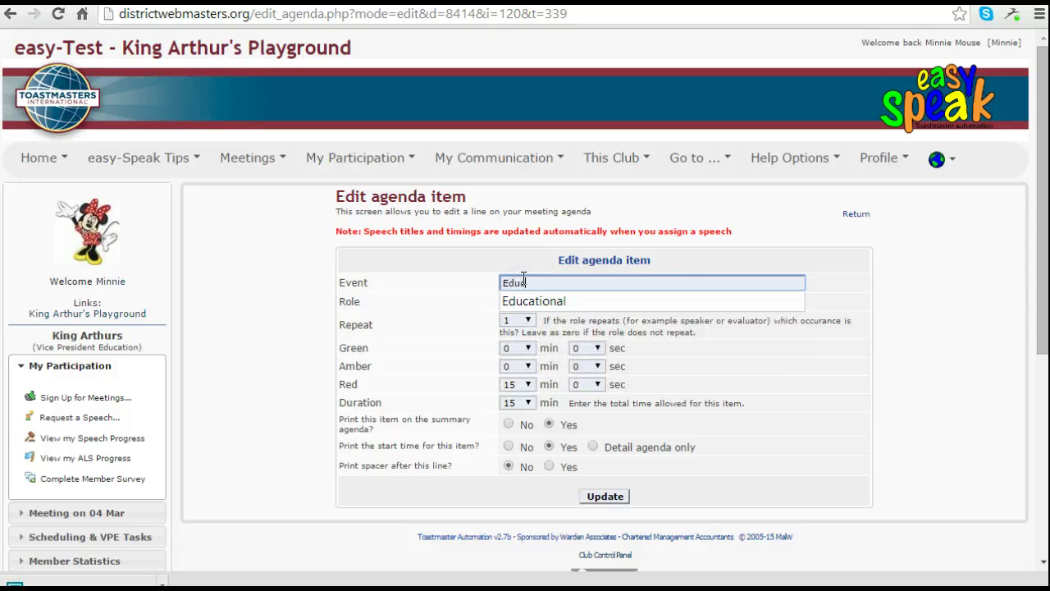
{"action": "left_click", "coordinate": [532, 301]}
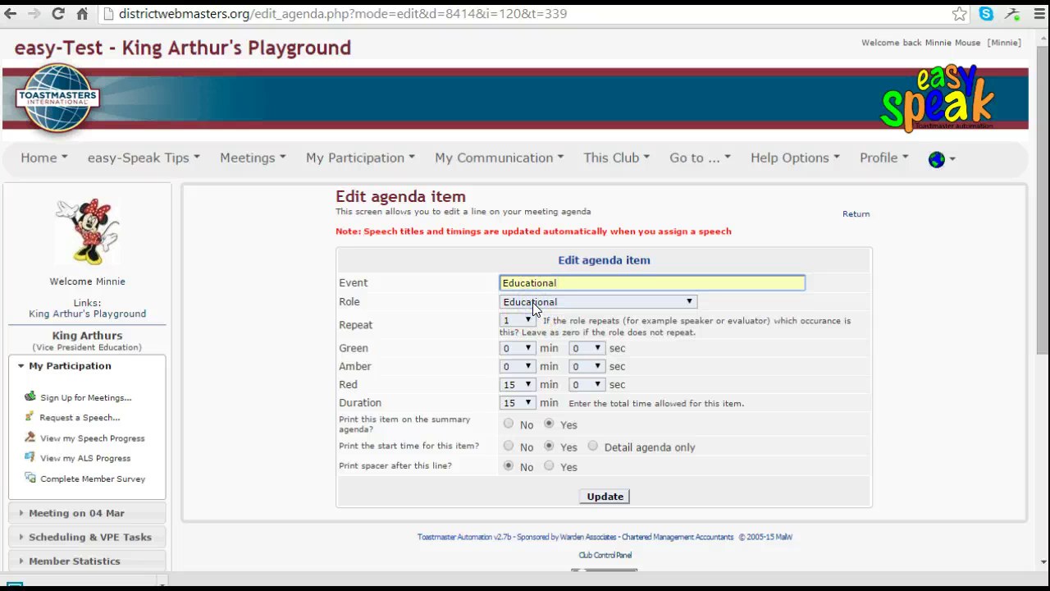
{"action": "left_click", "coordinate": [550, 447]}
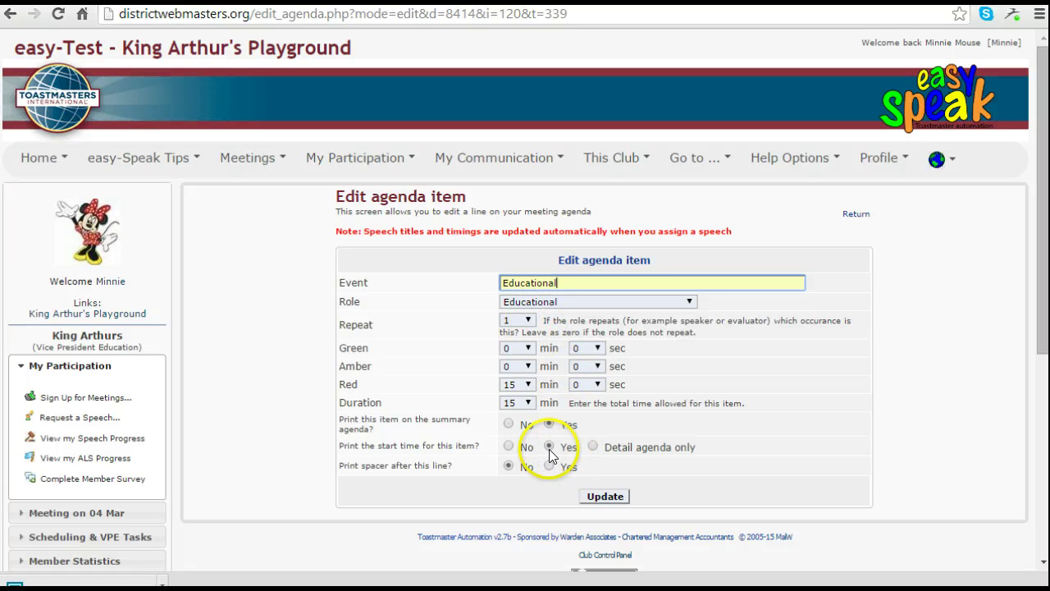
{"action": "left_click", "coordinate": [550, 449]}
{"action": "left_click", "coordinate": [554, 428]}
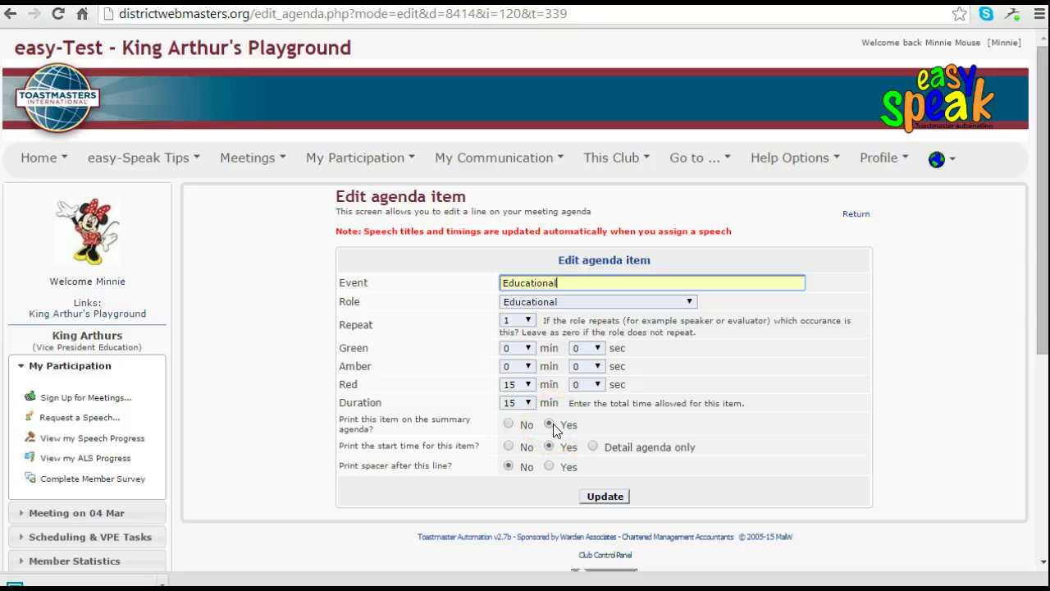
{"action": "left_click", "coordinate": [606, 498]}
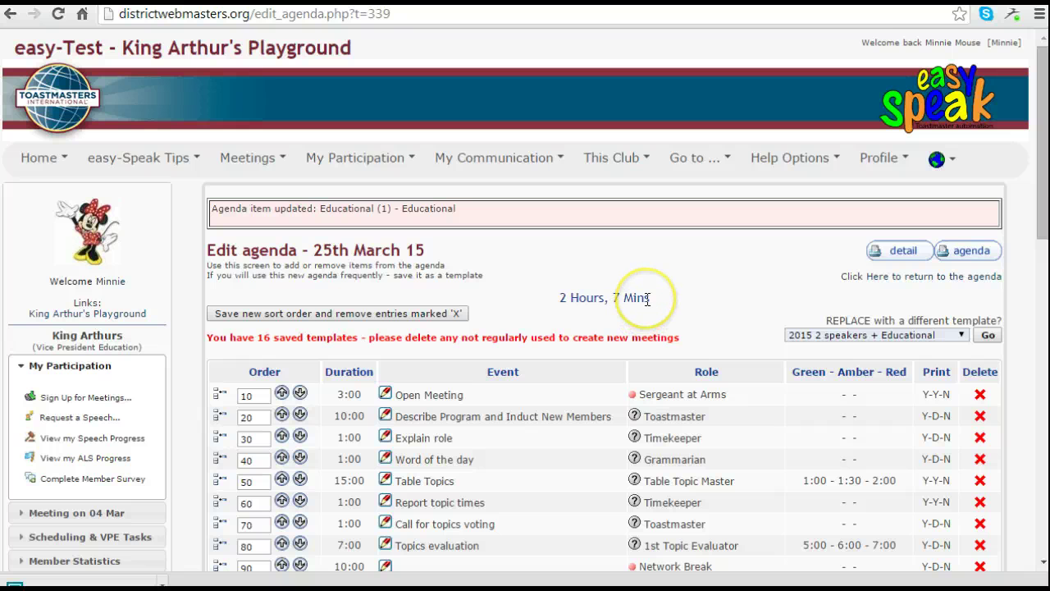
Edit the "Describe Program and Induct New Members" agenda item, setting its duration and its red time to 5 minutes
{"action": "left_click_drag", "start_coordinate": [1035, 191], "coordinate": [1044, 300]}
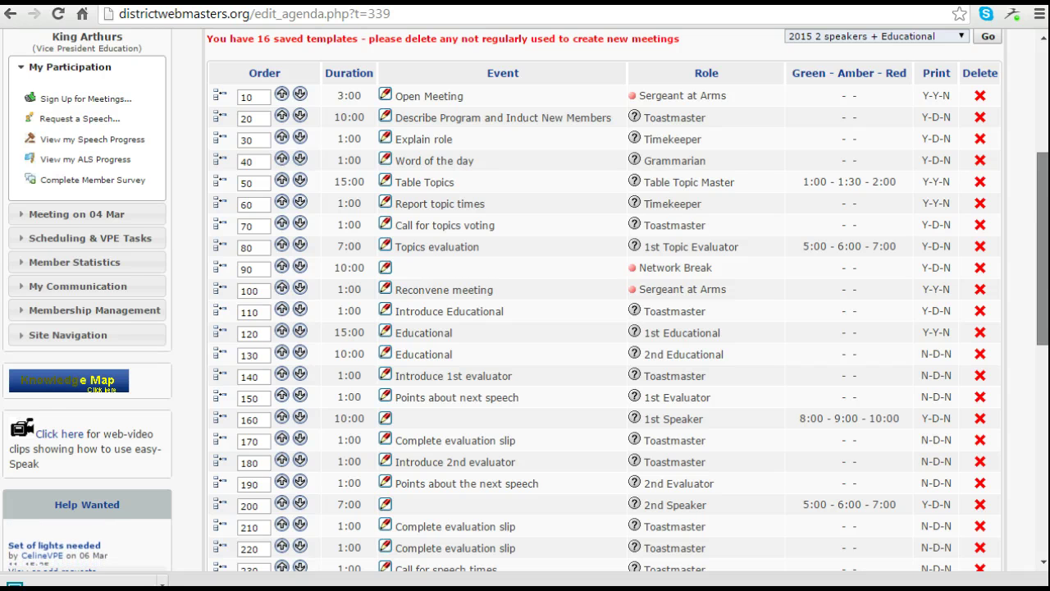
{"action": "scroll", "coordinate": [525, 299], "scroll_direction": "down", "scroll_amount": 3}
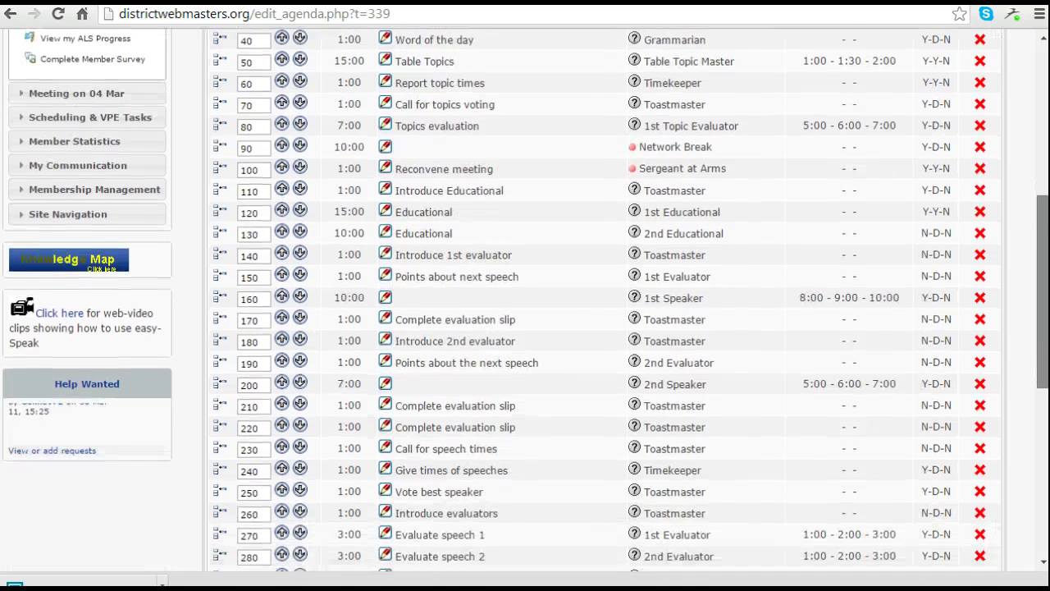
{"action": "scroll", "coordinate": [525, 299], "scroll_direction": "down", "scroll_amount": 1}
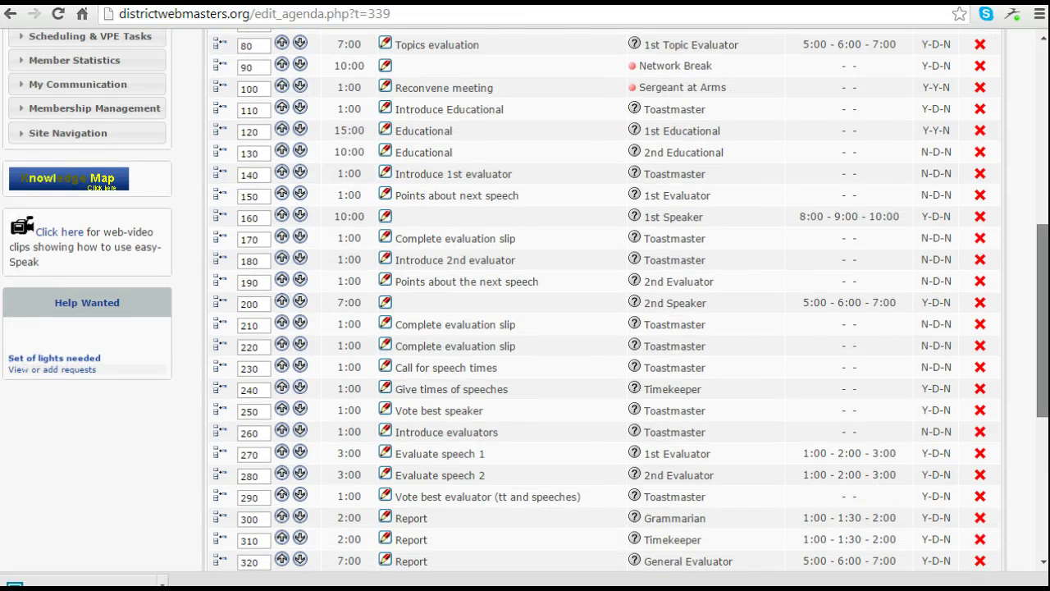
{"action": "scroll", "coordinate": [525, 300], "scroll_direction": "down", "scroll_amount": 2}
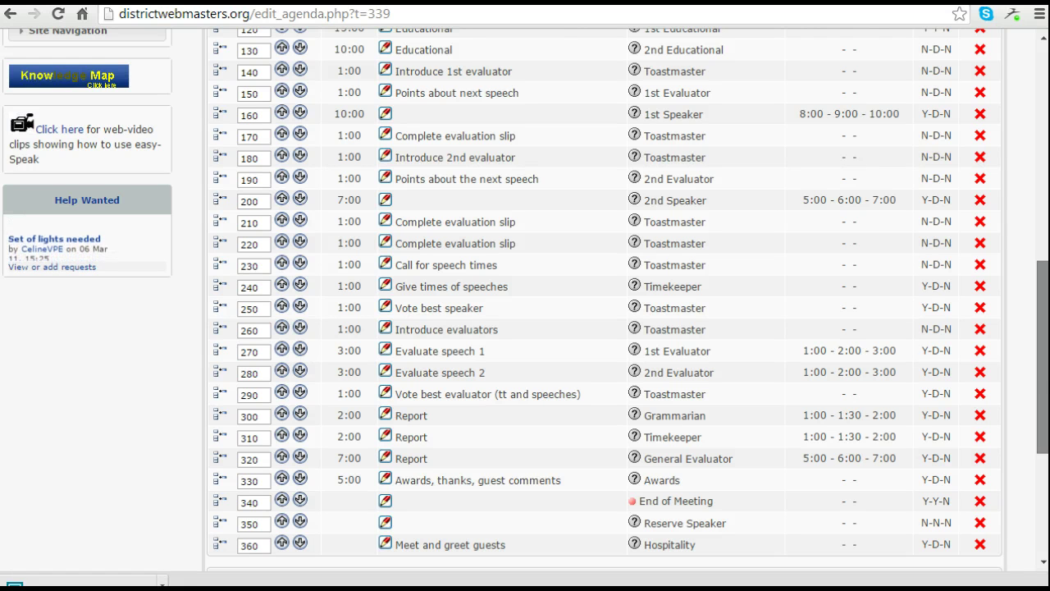
{"action": "scroll", "coordinate": [525, 299], "scroll_direction": "up", "scroll_amount": 1}
{"action": "left_click_drag", "start_coordinate": [1042, 389], "coordinate": [1042, 277]}
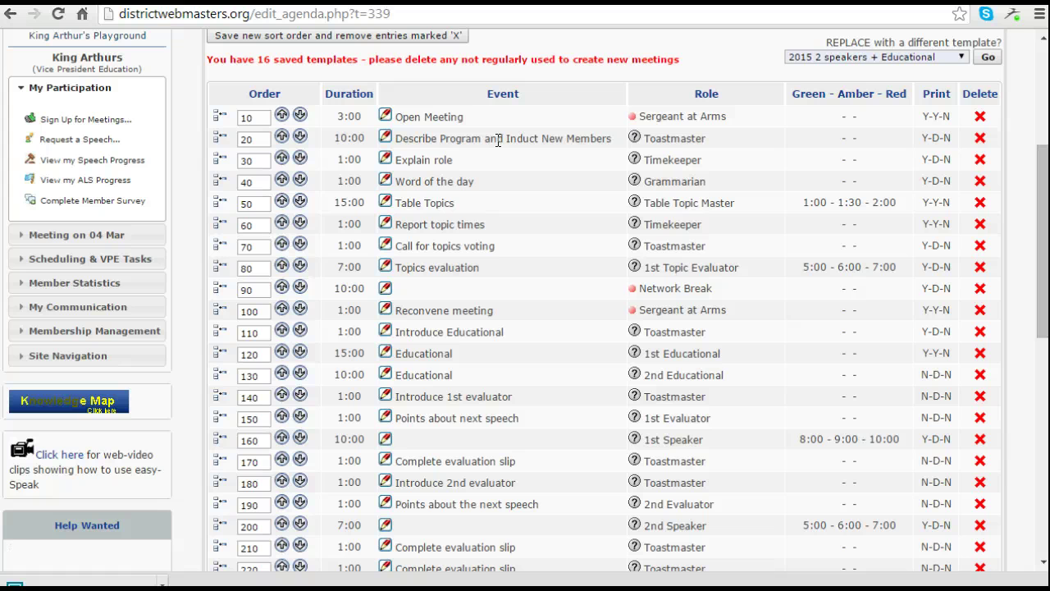
{"action": "left_click", "coordinate": [386, 139]}
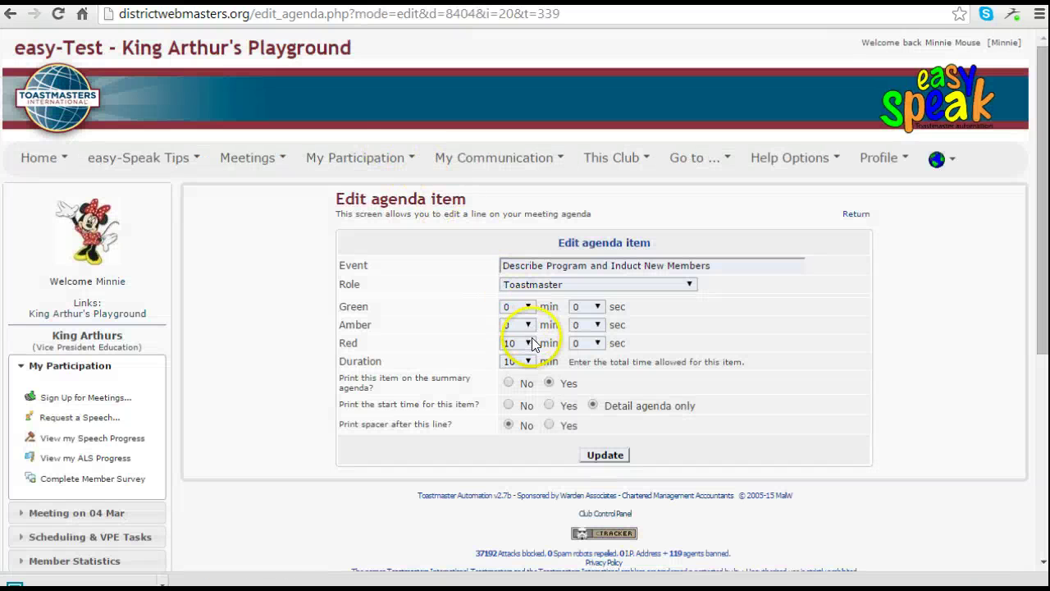
{"action": "left_click", "coordinate": [528, 362]}
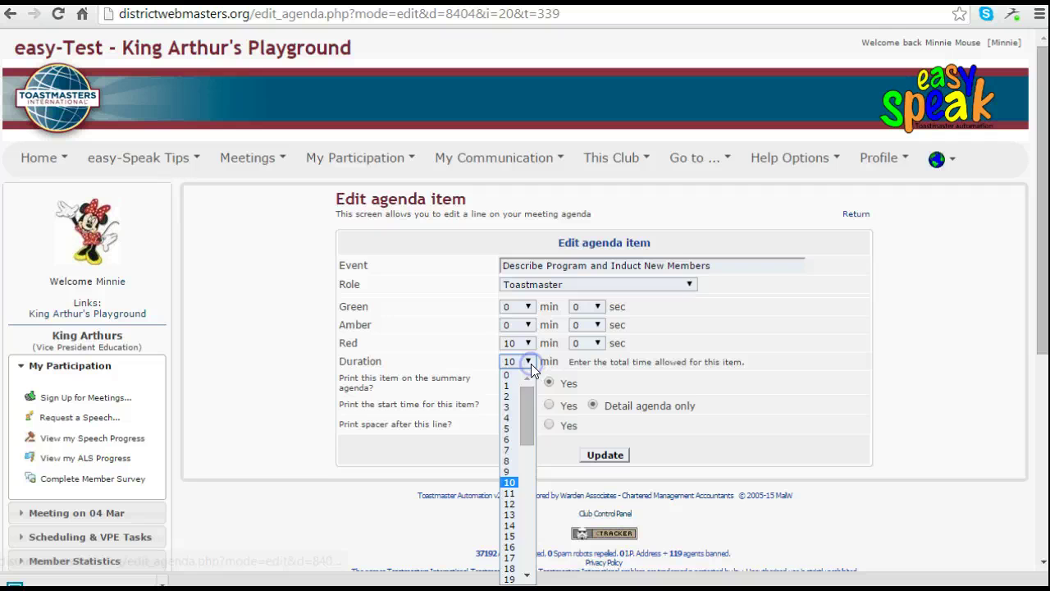
{"action": "left_click", "coordinate": [509, 419]}
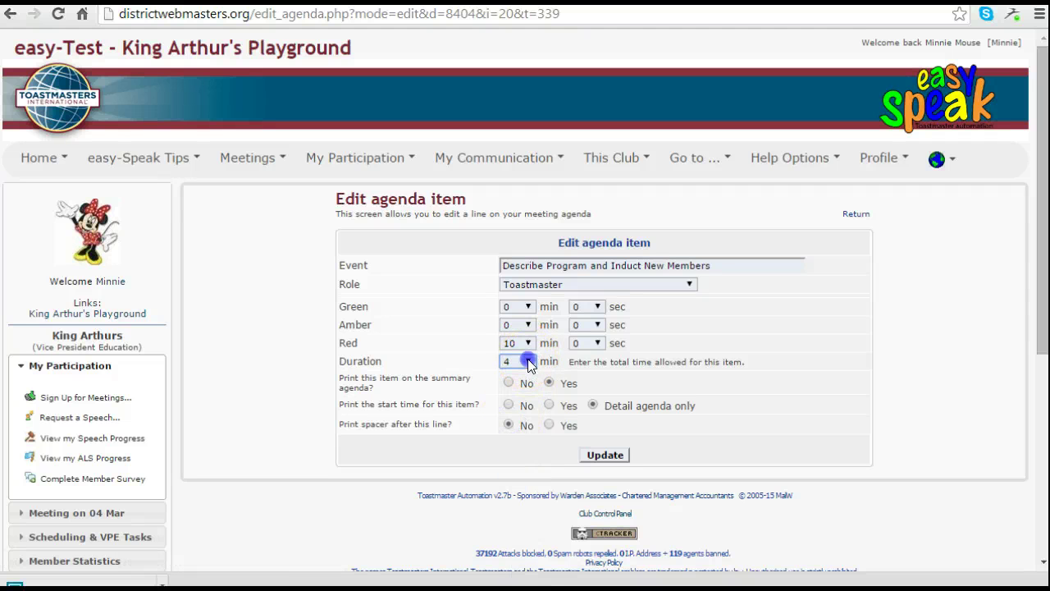
{"action": "left_click", "coordinate": [528, 362]}
{"action": "left_click", "coordinate": [510, 428]}
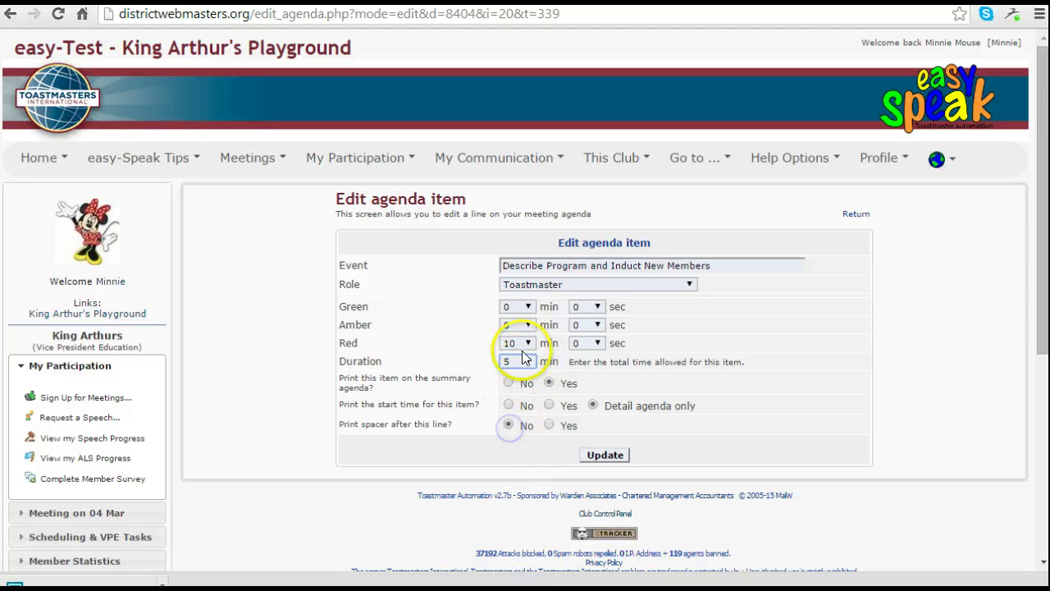
{"action": "left_click", "coordinate": [528, 343]}
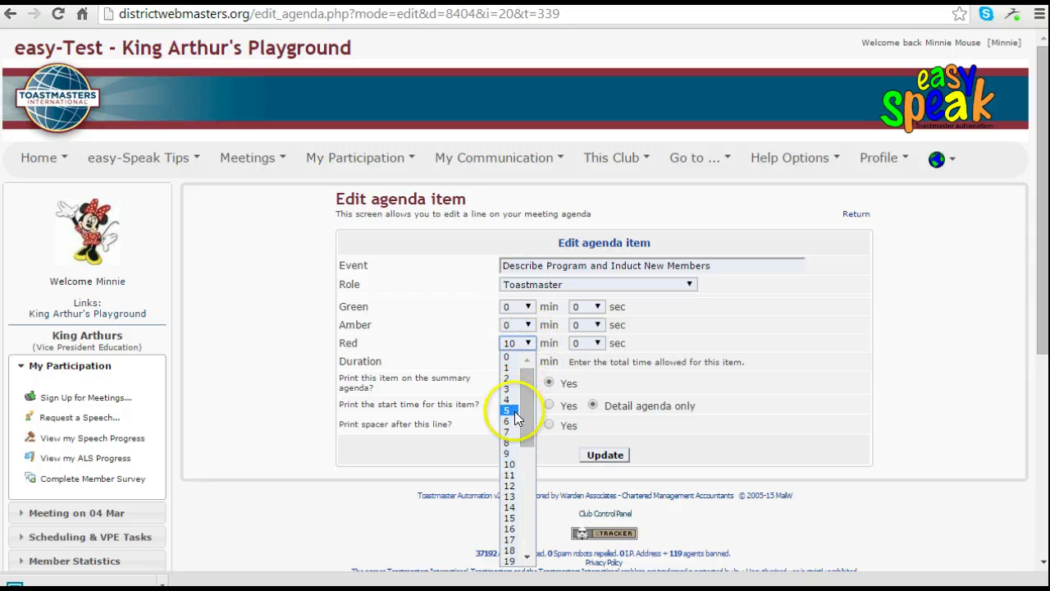
{"action": "left_click", "coordinate": [509, 410]}
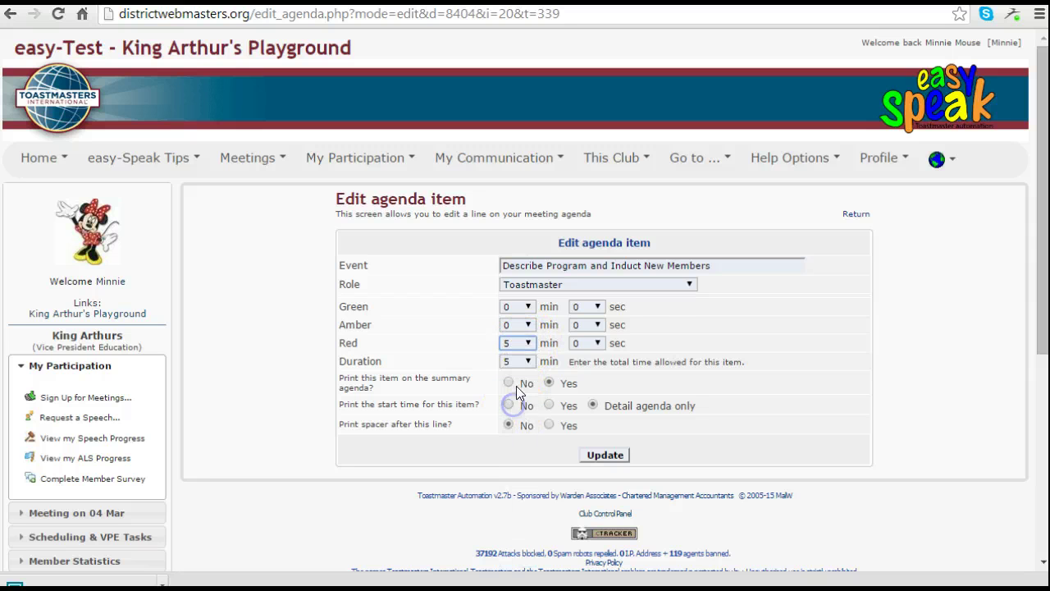
Shorten the item's event name to "Describe Program" and save the update
{"action": "left_click", "coordinate": [715, 265]}
{"action": "left_click_drag", "start_coordinate": [714, 265], "coordinate": [589, 265]}
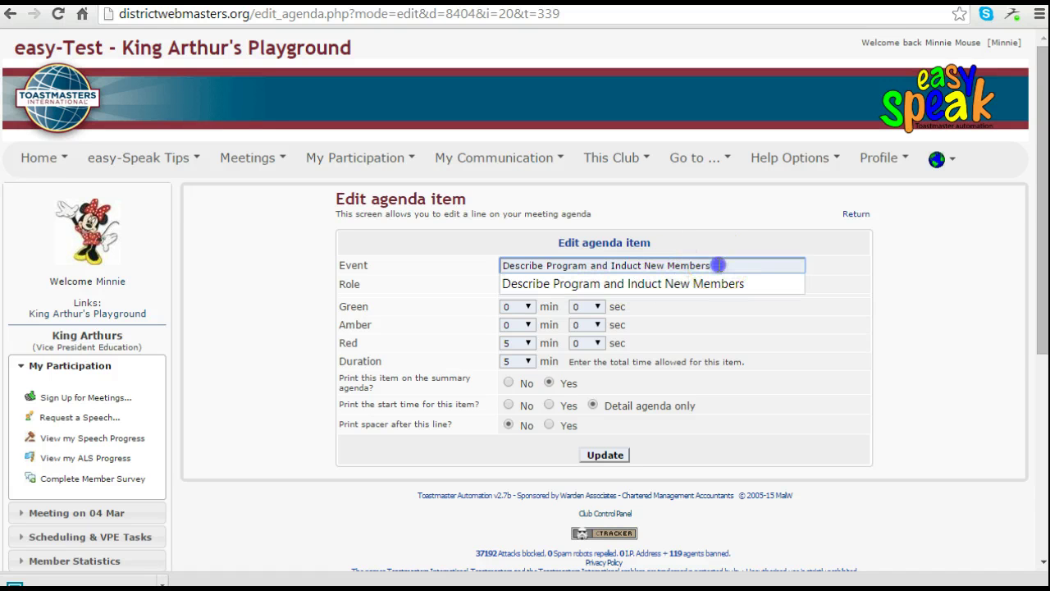
{"action": "left_click_drag", "start_coordinate": [720, 265], "coordinate": [609, 275]}
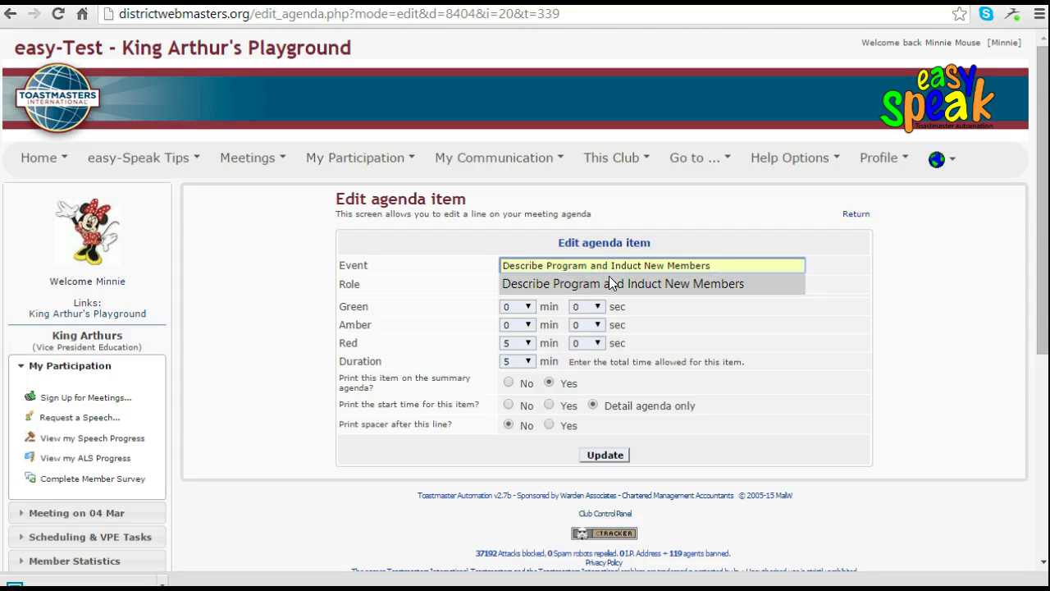
{"action": "left_click", "coordinate": [602, 270]}
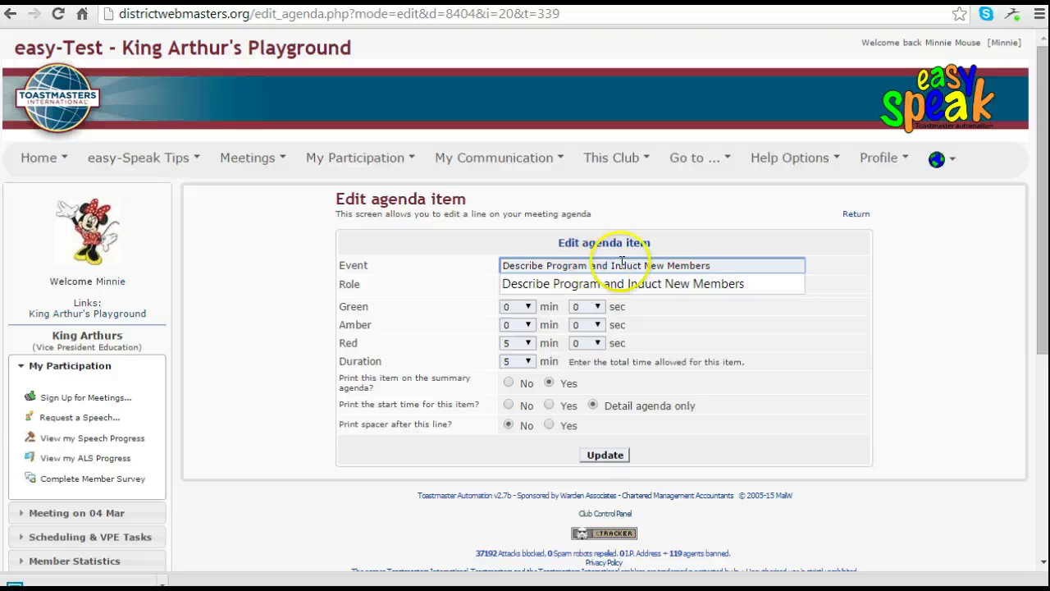
{"action": "left_click_drag", "start_coordinate": [710, 265], "coordinate": [486, 278]}
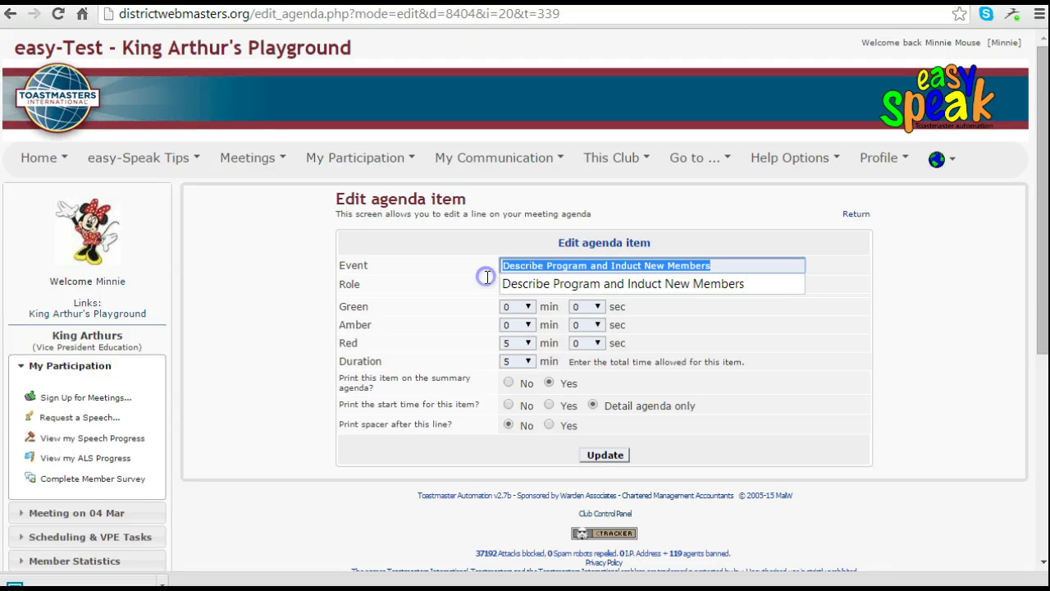
{"action": "type", "text": "Describe Program"}
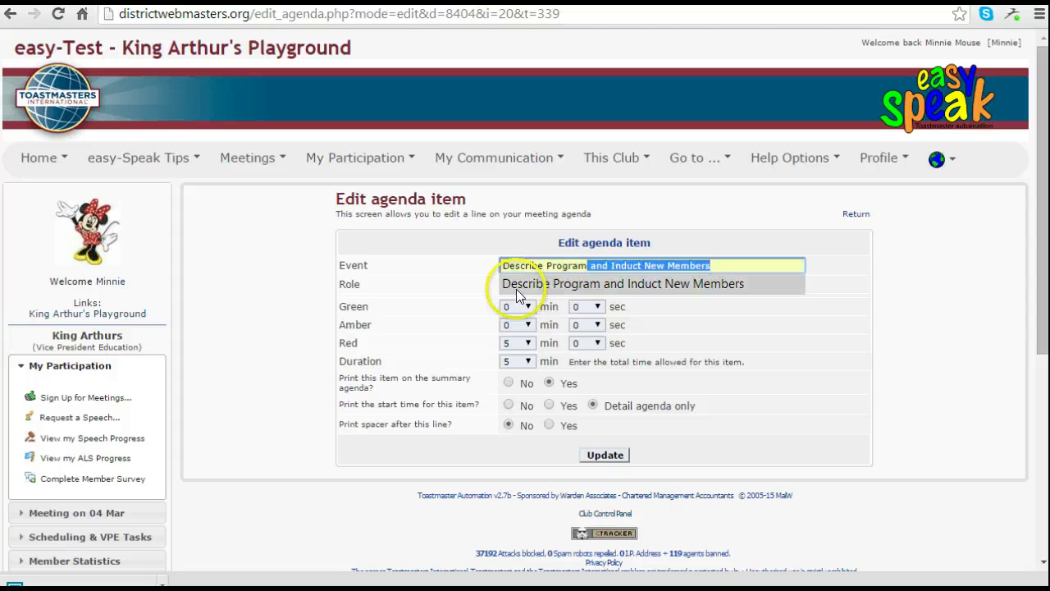
{"action": "left_click", "coordinate": [830, 340]}
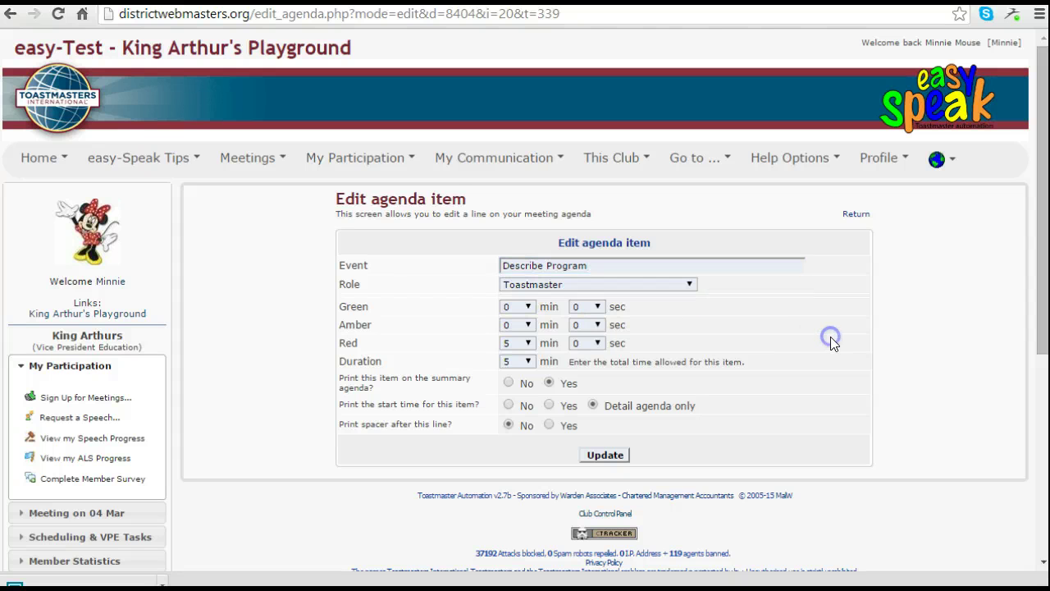
{"action": "left_click", "coordinate": [608, 456]}
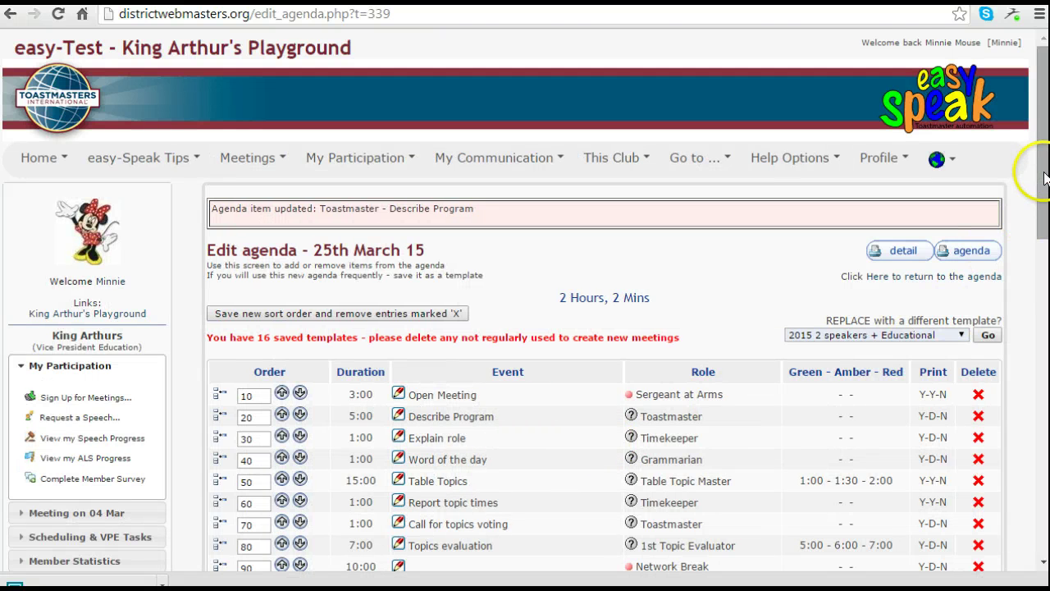
Edit the Table Topics agenda item, set its duration to 13 minutes, and save the update
{"action": "left_click_drag", "start_coordinate": [1046, 178], "coordinate": [1046, 234]}
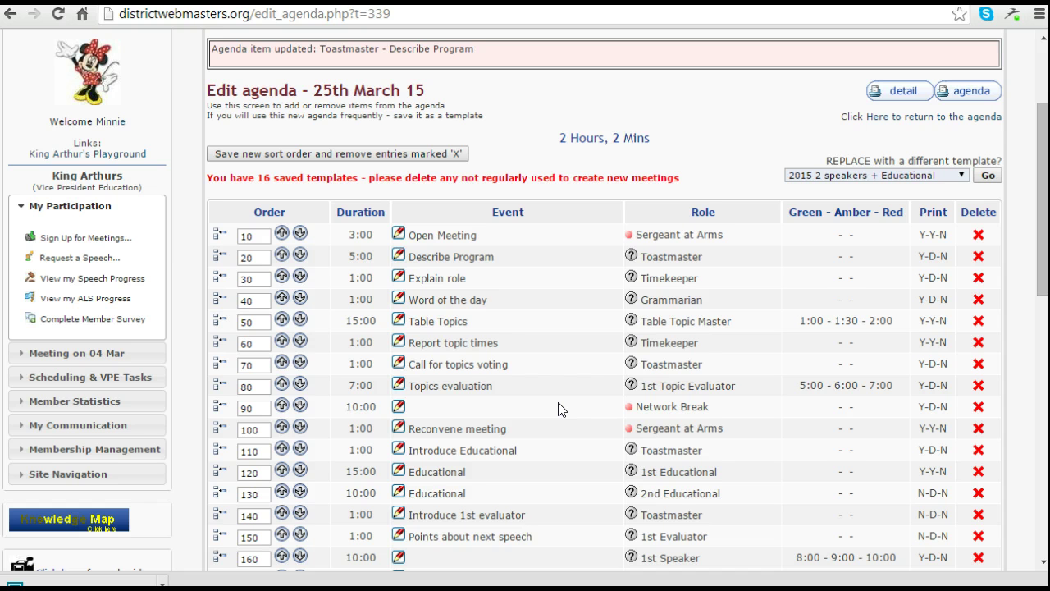
{"action": "left_click", "coordinate": [399, 322]}
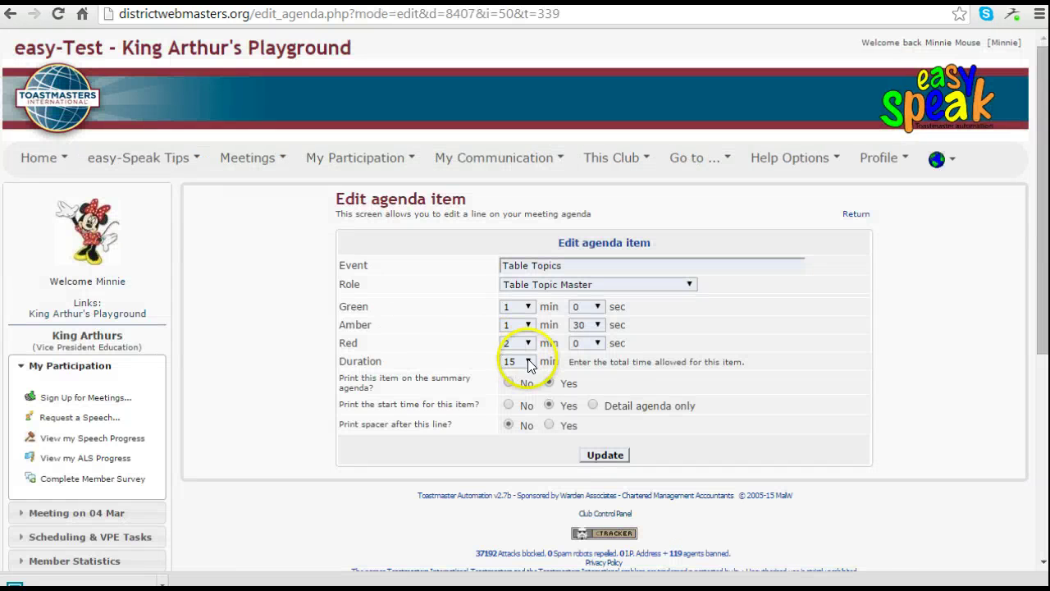
{"action": "left_click", "coordinate": [530, 361]}
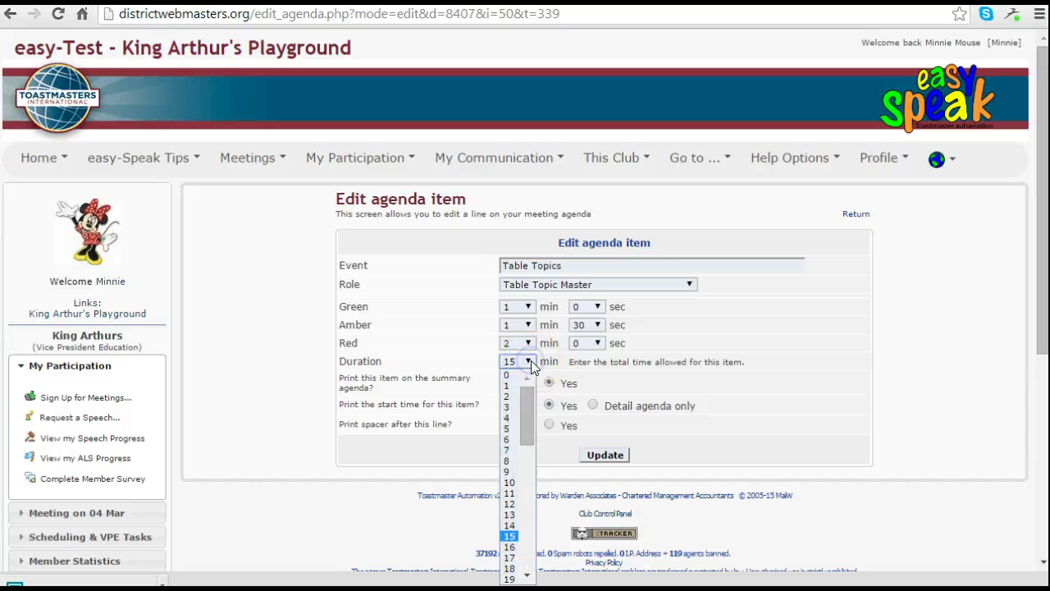
{"action": "left_click", "coordinate": [510, 515]}
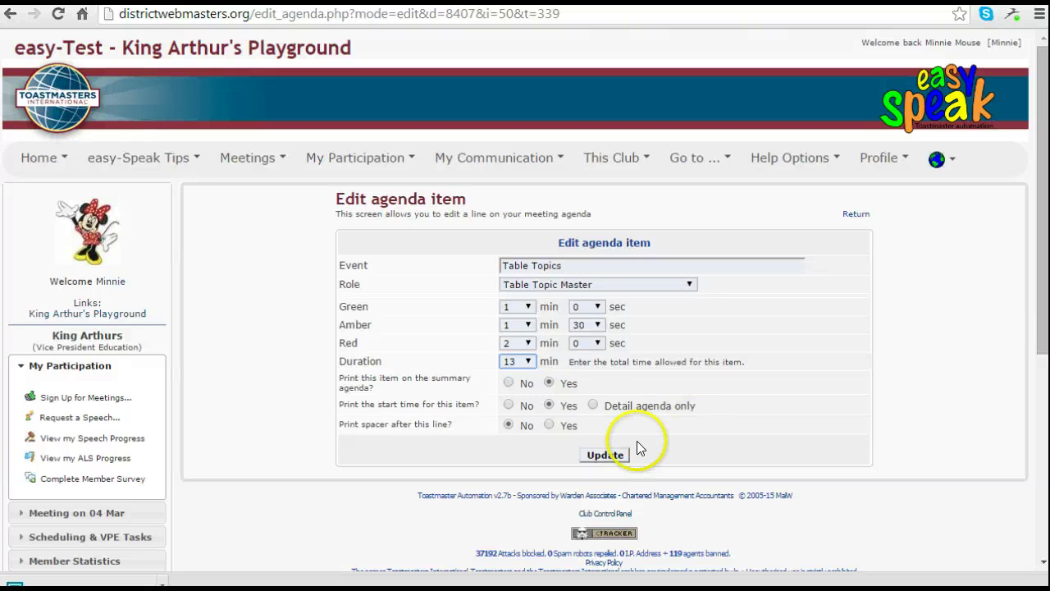
{"action": "left_click", "coordinate": [608, 454]}
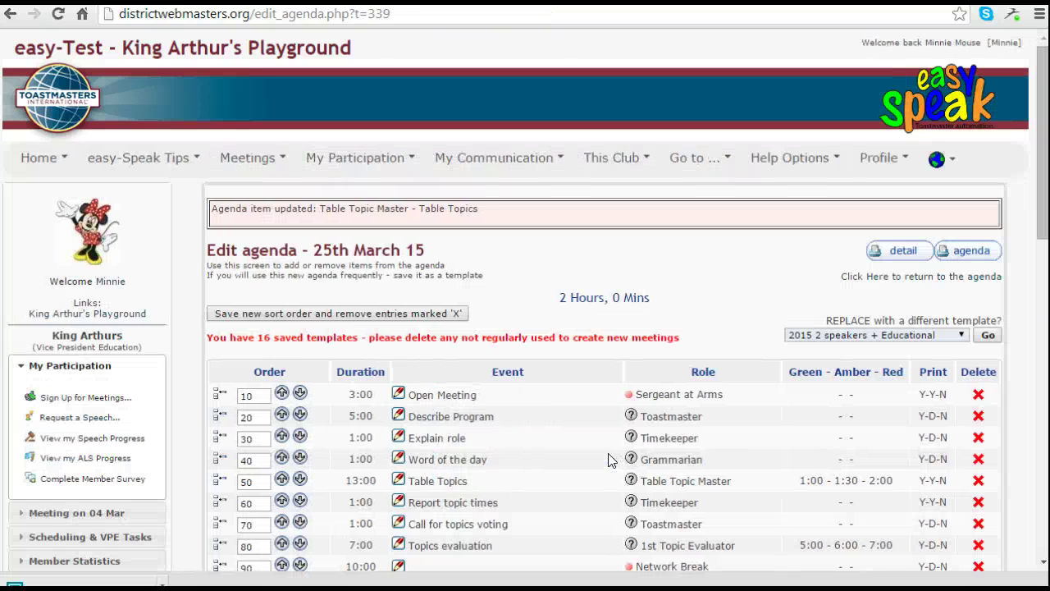
Save the agenda as a new template named "2015 2 speakers + 2 Educationals"
{"action": "left_click", "coordinate": [1044, 198]}
{"action": "left_click_drag", "start_coordinate": [1044, 198], "coordinate": [1022, 501]}
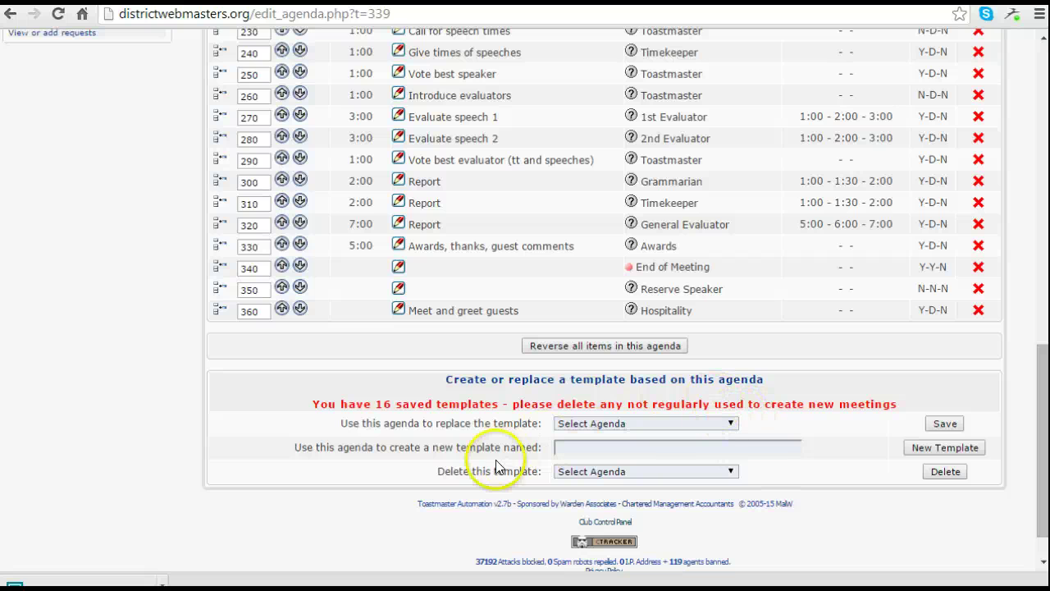
{"action": "left_click", "coordinate": [562, 447]}
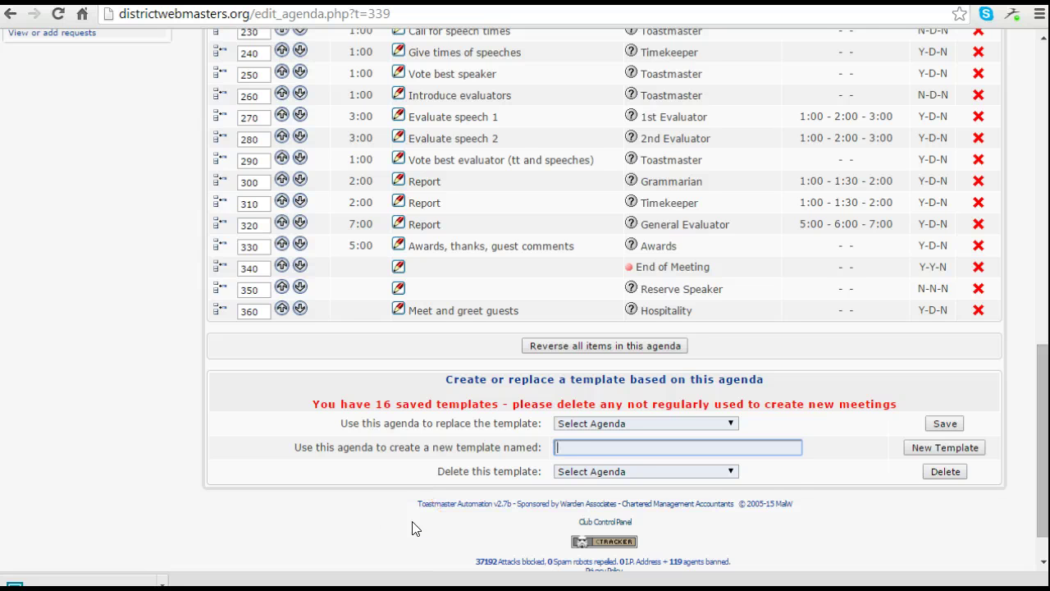
{"action": "type", "text": "2015"}
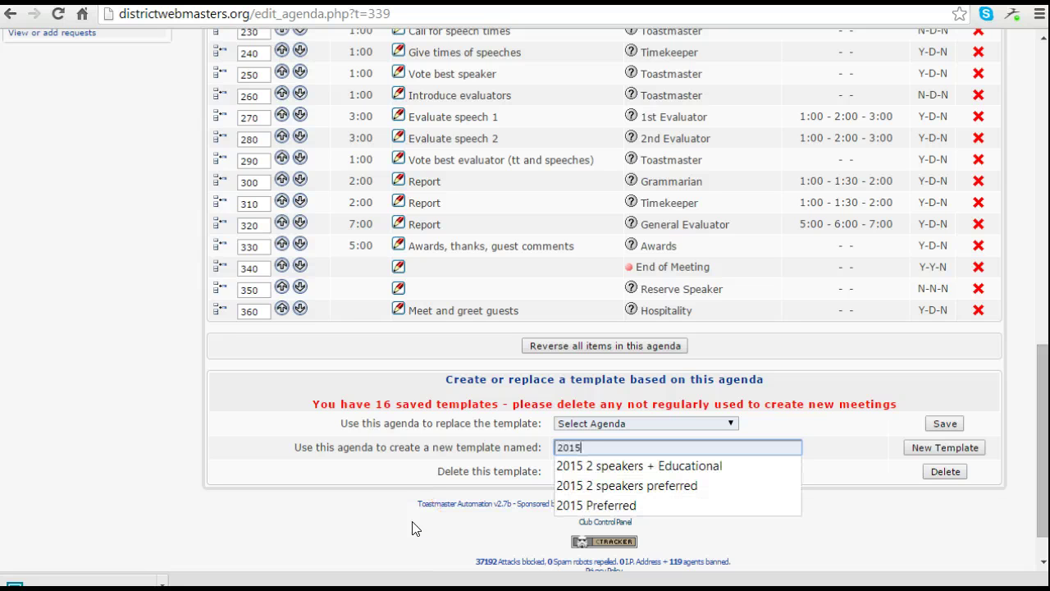
{"action": "left_click", "coordinate": [651, 465]}
{"action": "left_click", "coordinate": [653, 449]}
{"action": "left_click", "coordinate": [652, 447]}
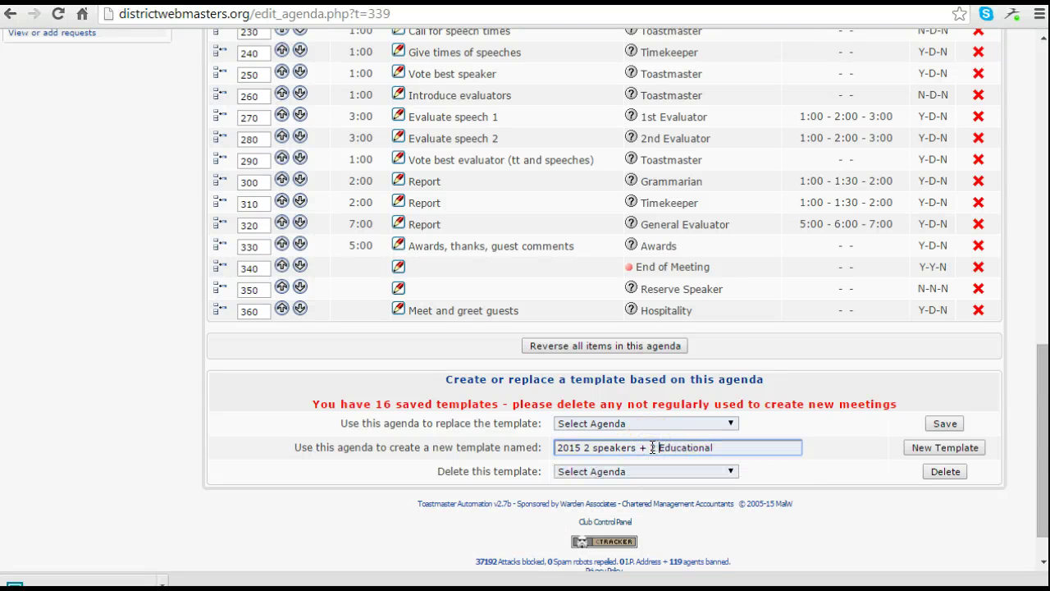
{"action": "type", "text": "2"}
{"action": "left_click", "coordinate": [725, 447]}
{"action": "type", "text": "s"}
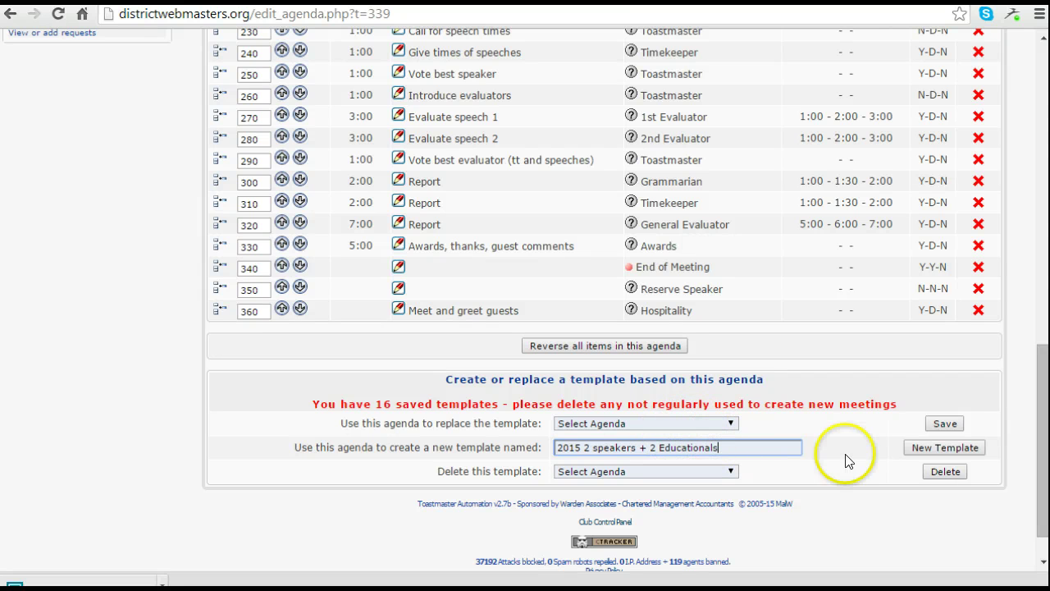
{"action": "left_click", "coordinate": [943, 448]}
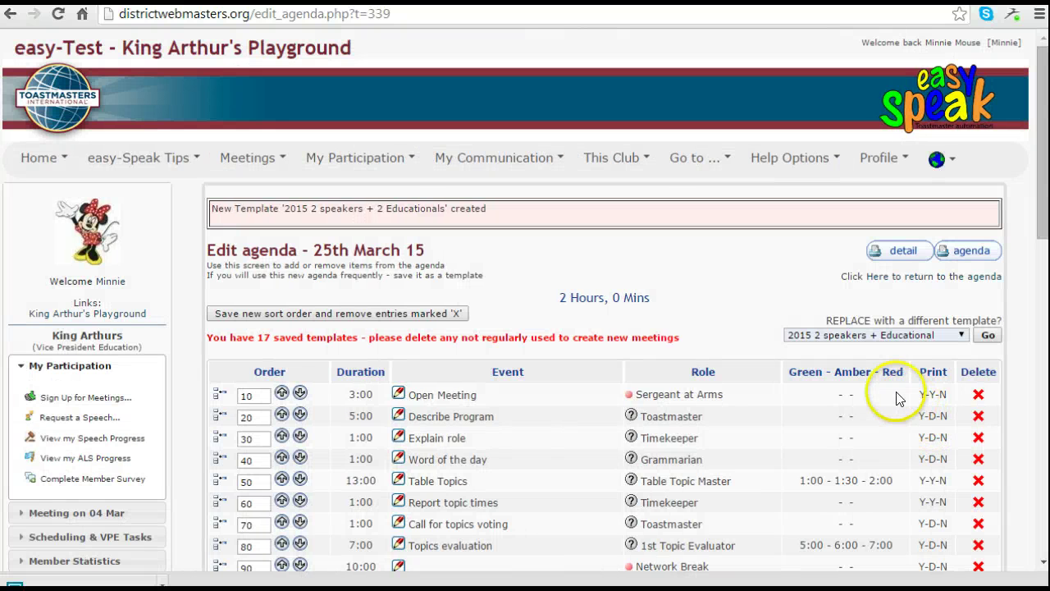
Return to the 25th March 15 meeting page and examine the roles offered for sign-up
{"action": "left_click", "coordinate": [966, 280]}
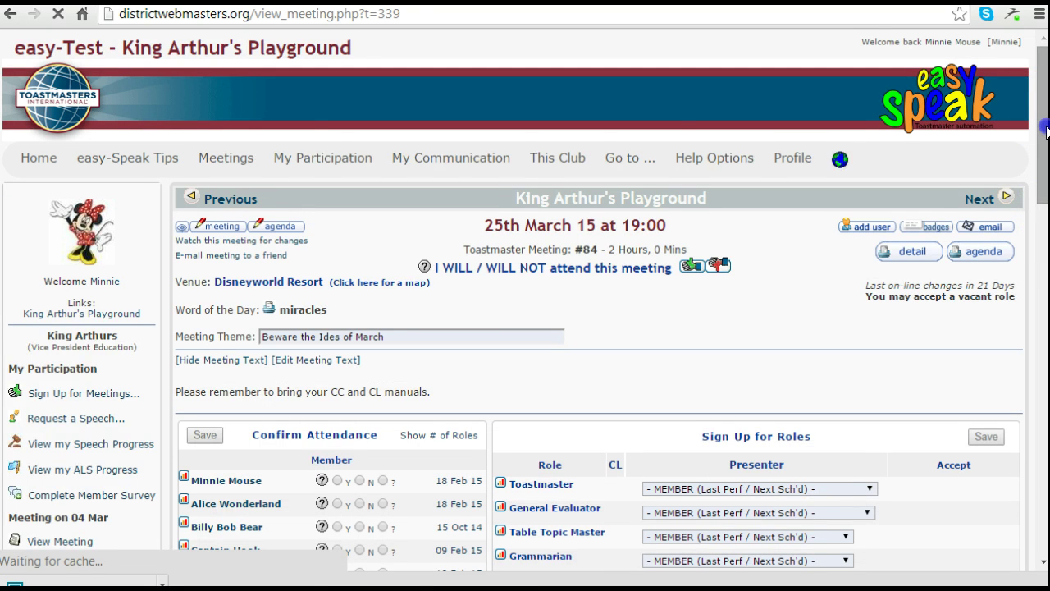
{"action": "left_click_drag", "start_coordinate": [1043, 107], "coordinate": [1044, 245]}
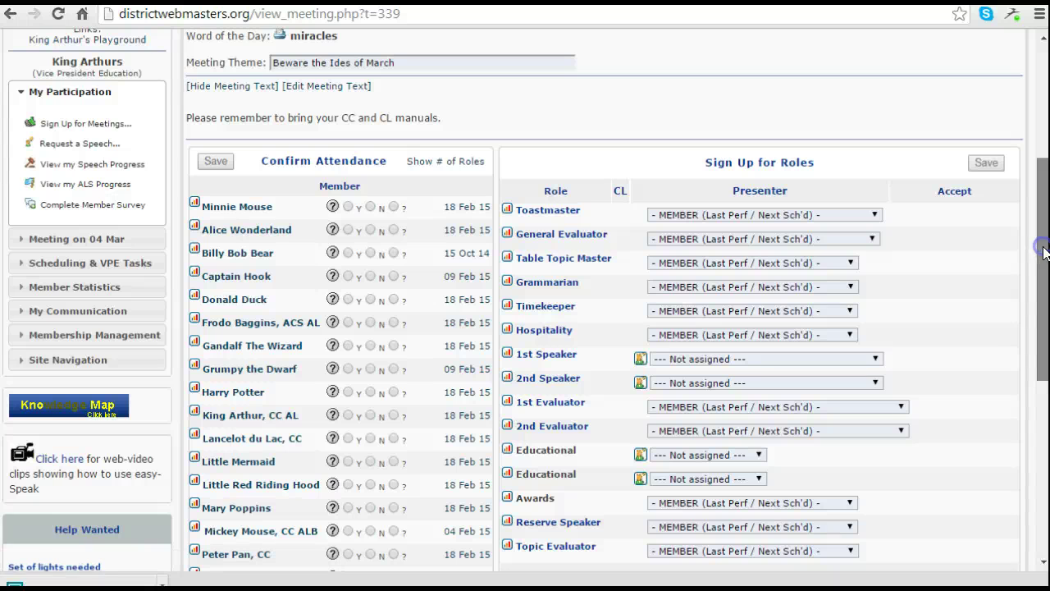
{"action": "scroll", "coordinate": [853, 462], "scroll_direction": "down", "scroll_amount": 1}
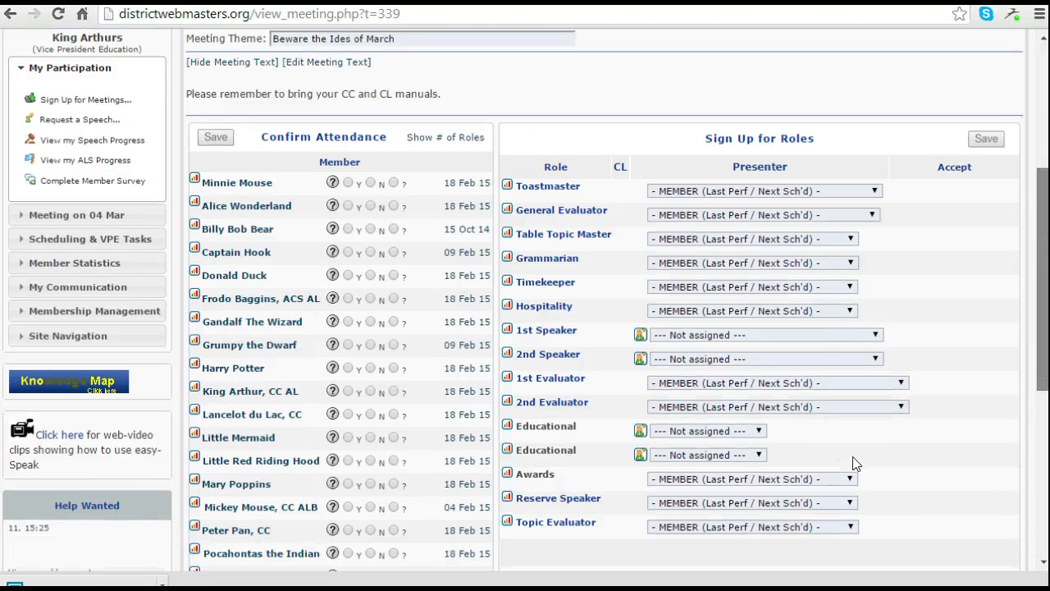